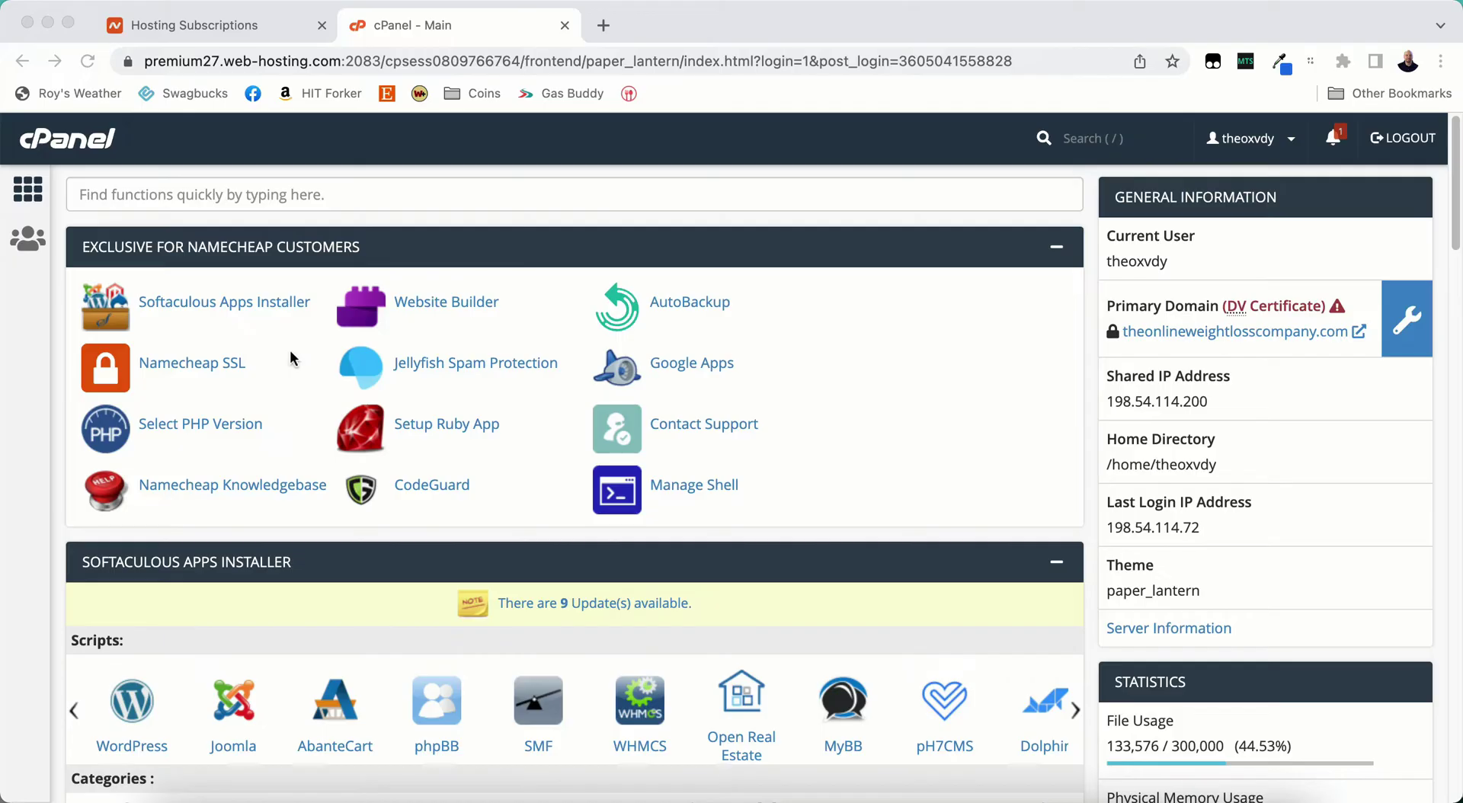
Find the email-related functions by searching the function finder for "email", and clear the search
scroll(372, 364, down, 15)
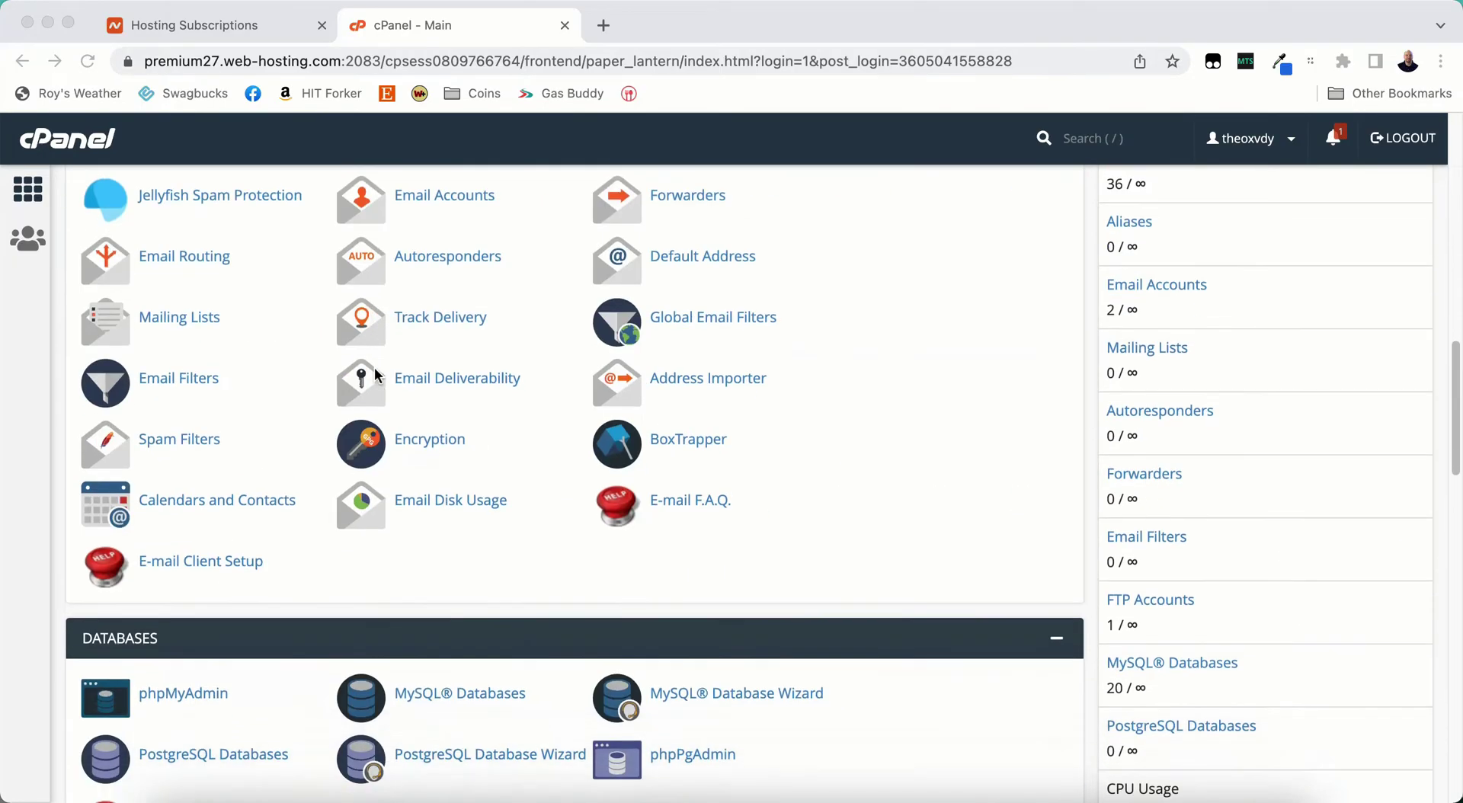
scroll(374, 379, up, 1)
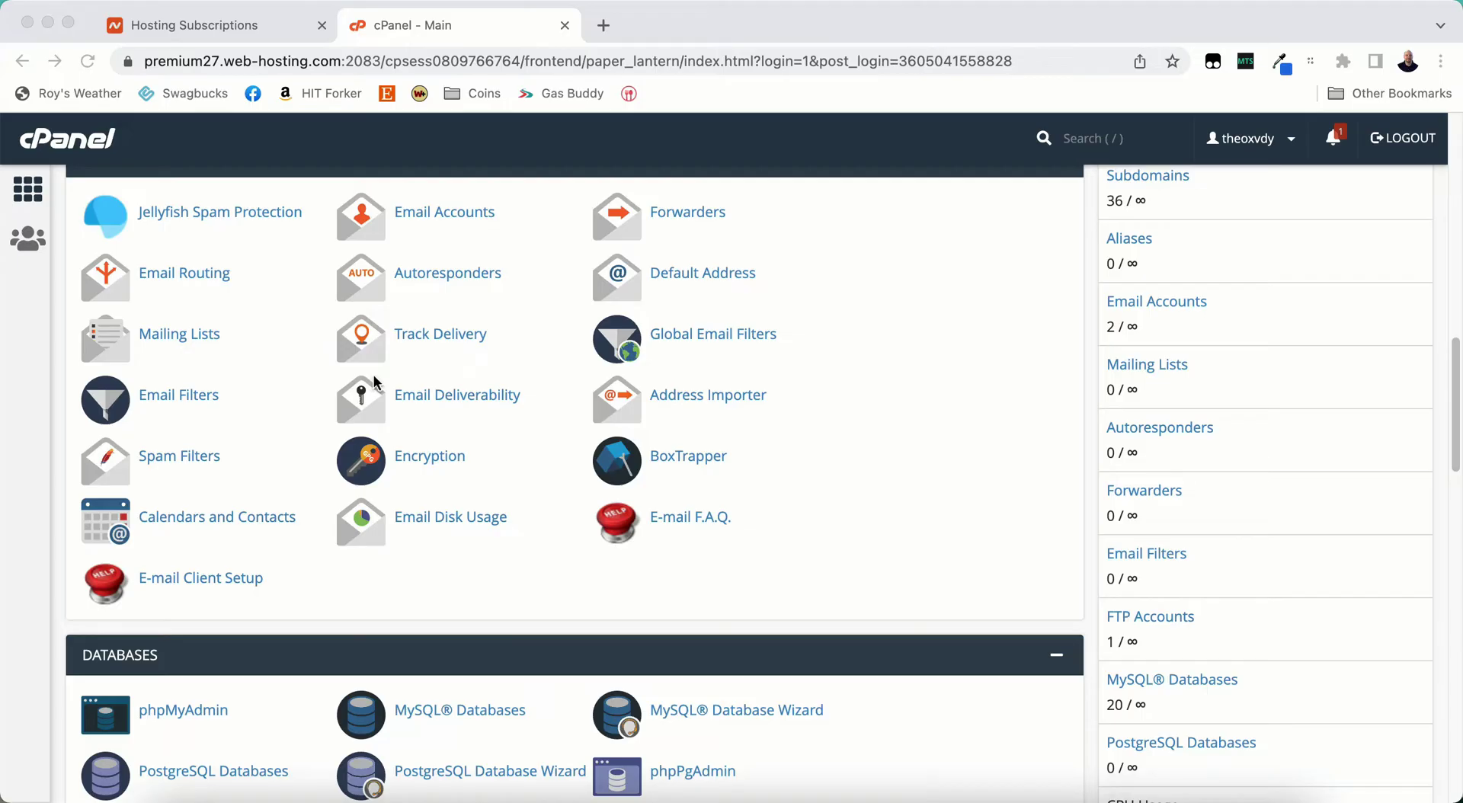
scroll(312, 451, up, 10)
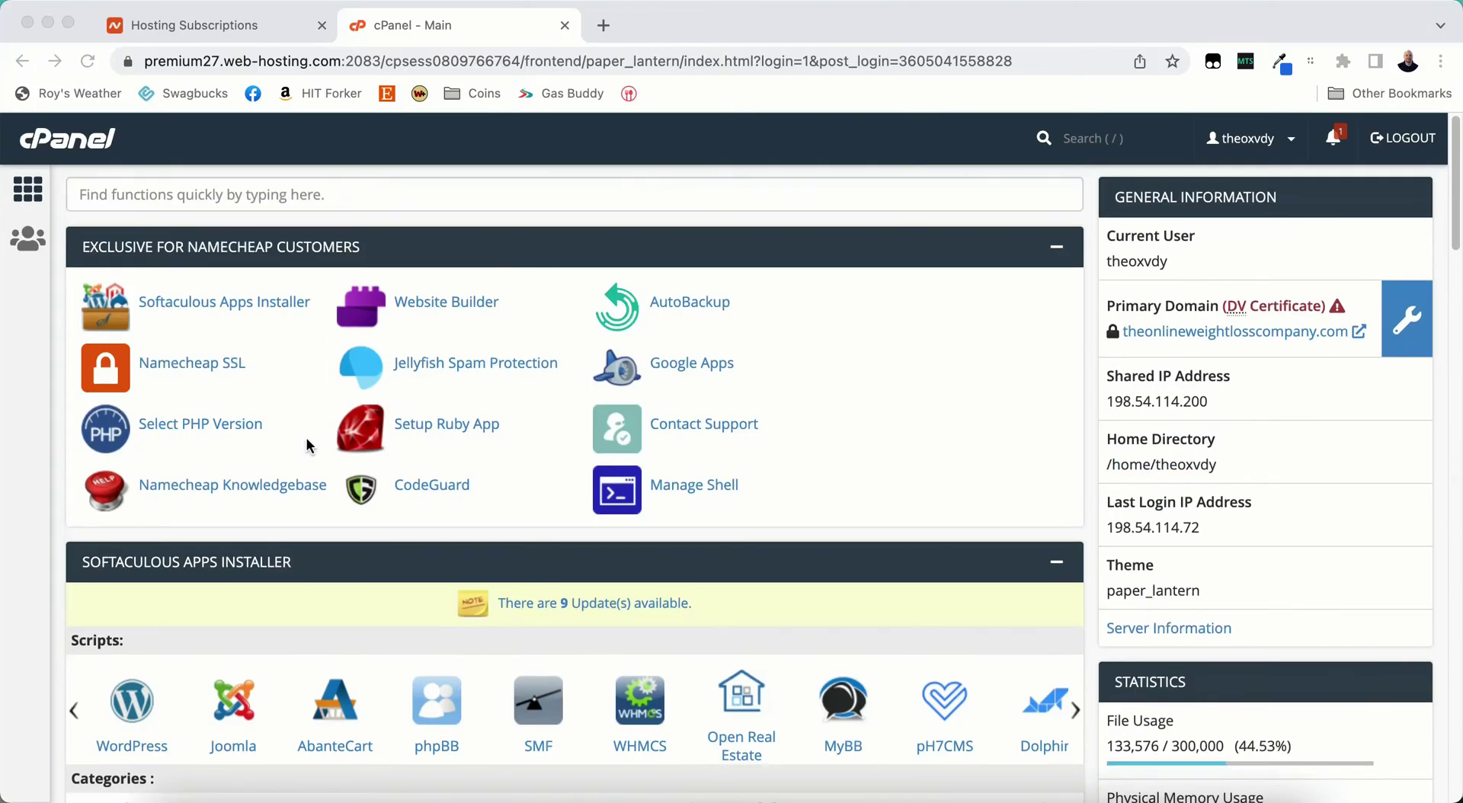
click(345, 195)
click(350, 198)
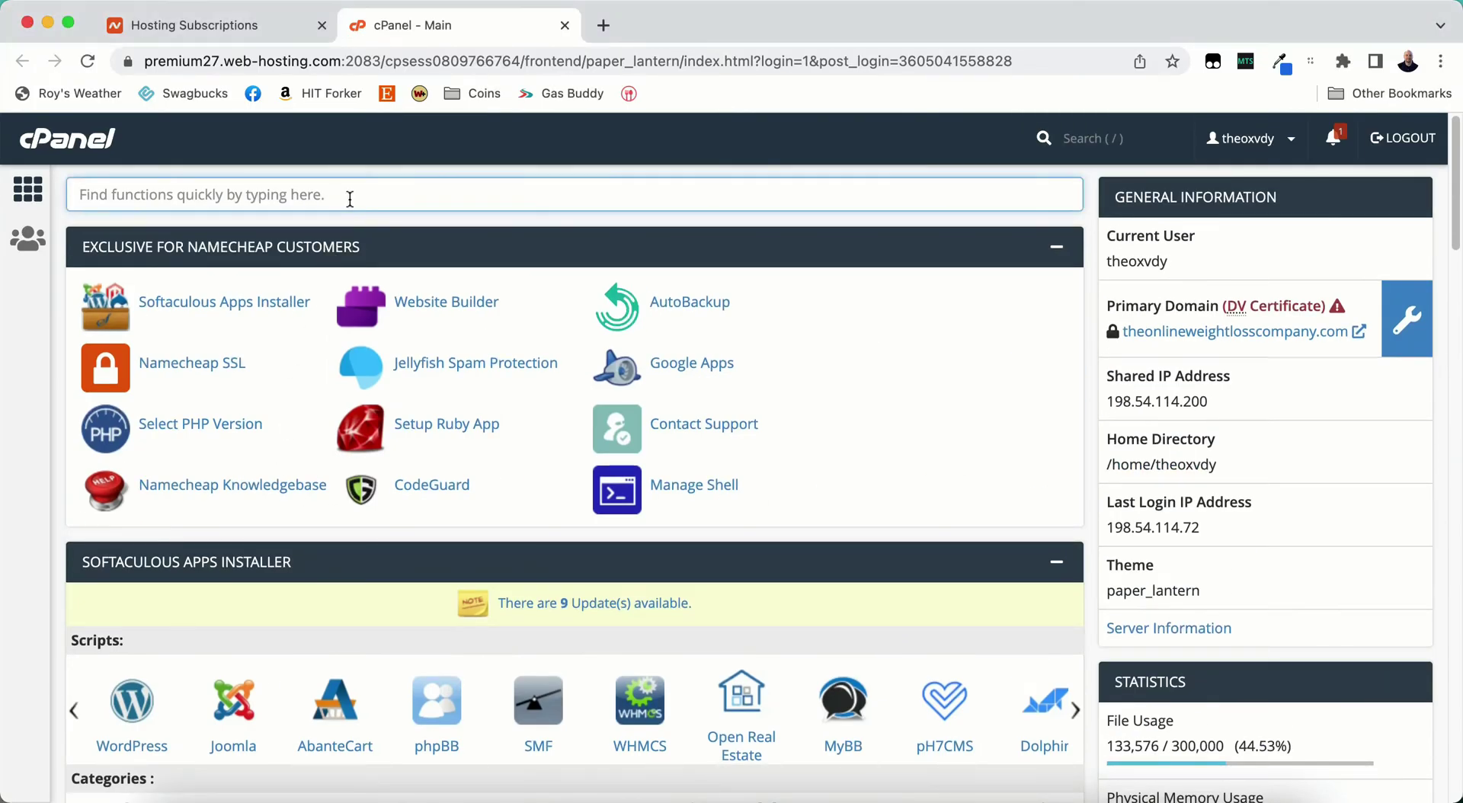
text(email)
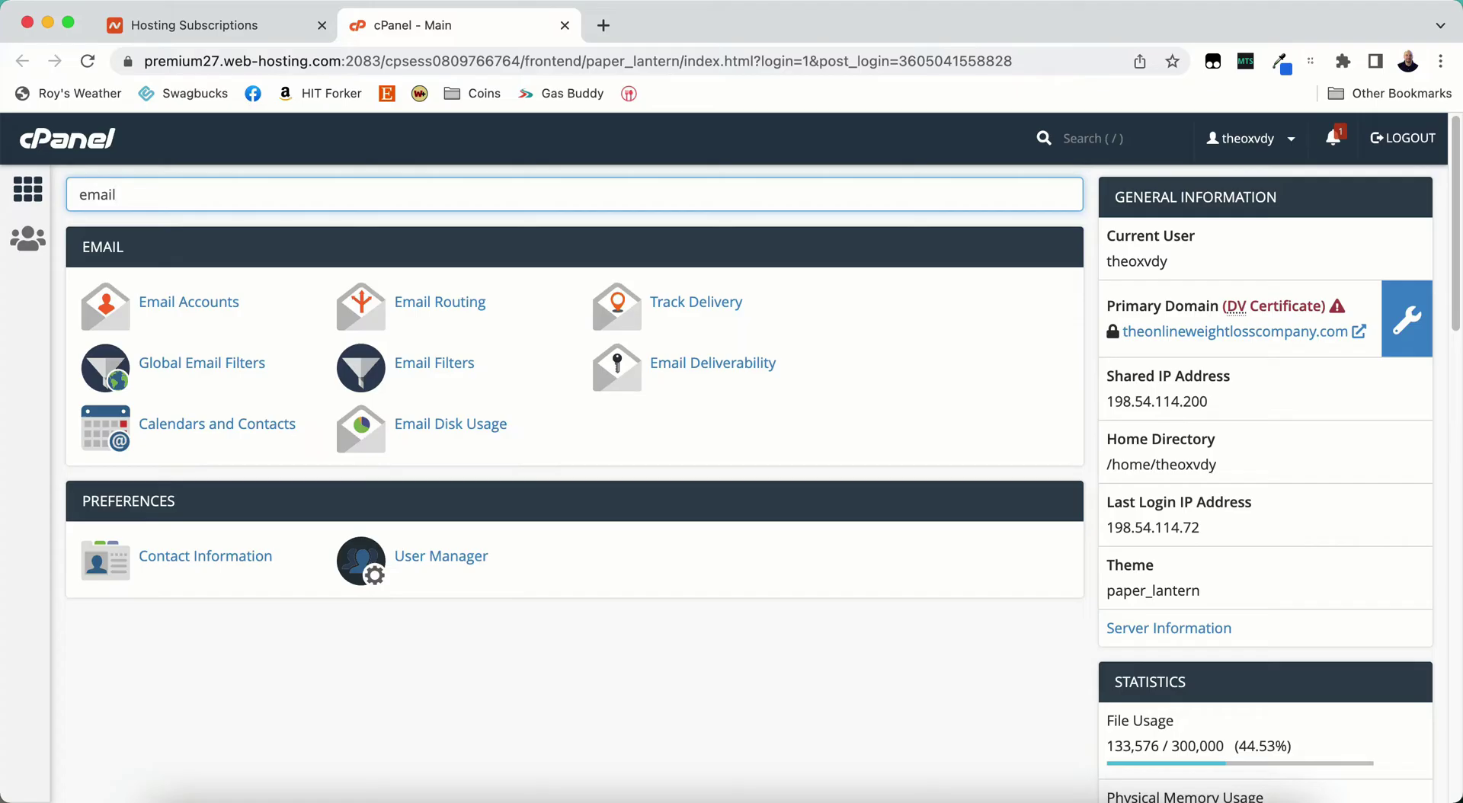
key(BackSpace)
key(BackSpace)
key(BackSpace)
key(BackSpace)
key(BackSpace)
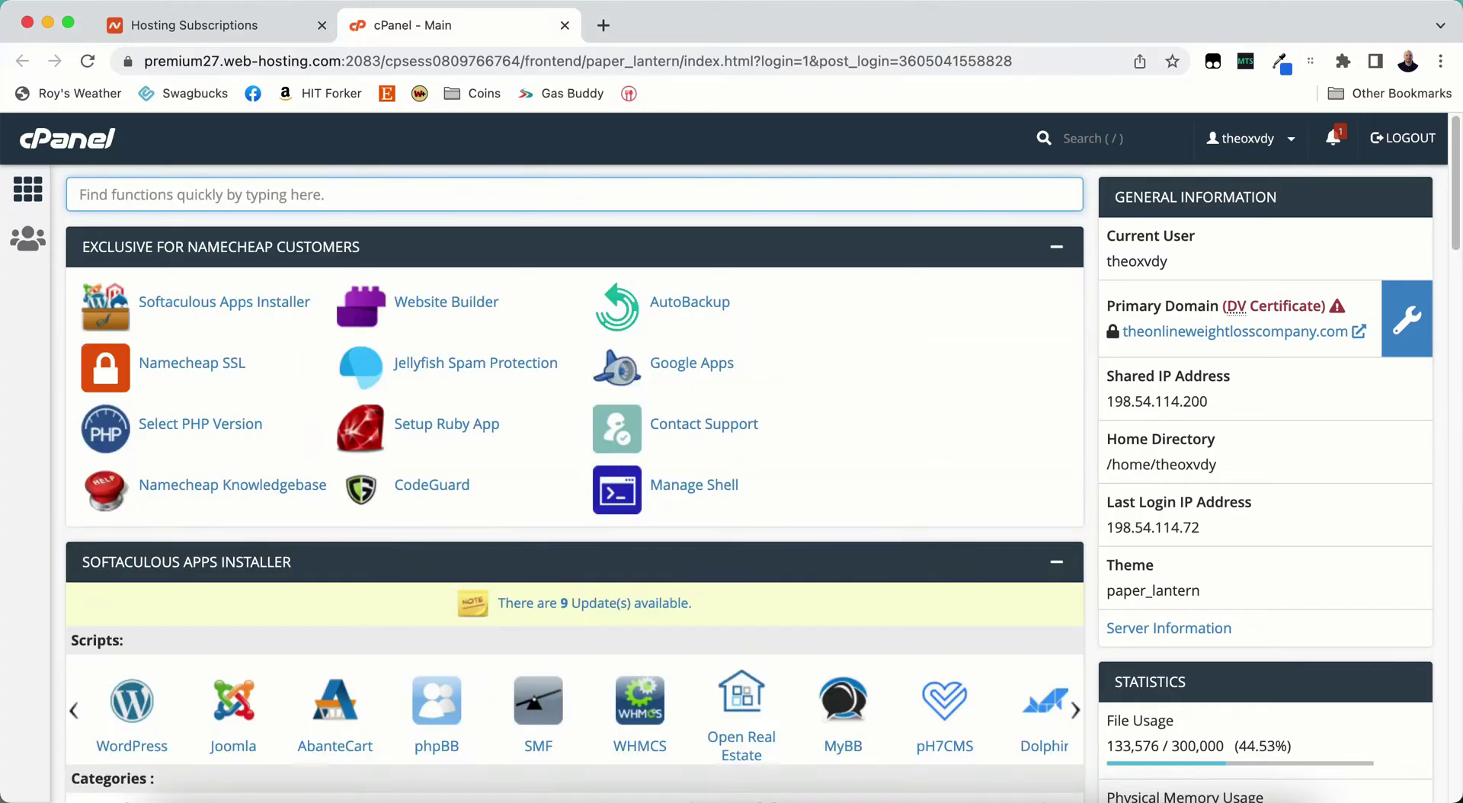
Find the WordPress tools by searching the function finder for "wordpress", and clear the search
text(word)
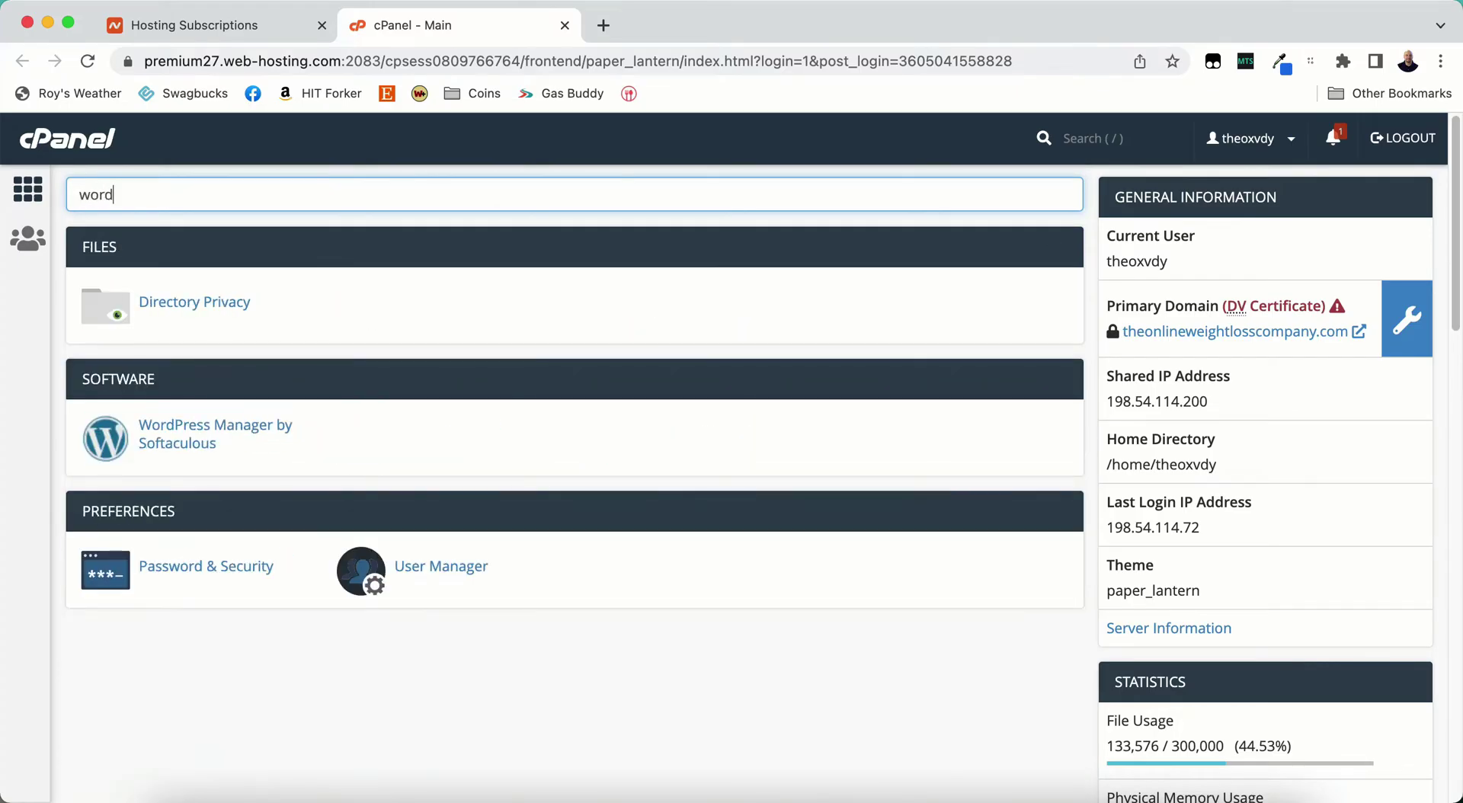
text(press)
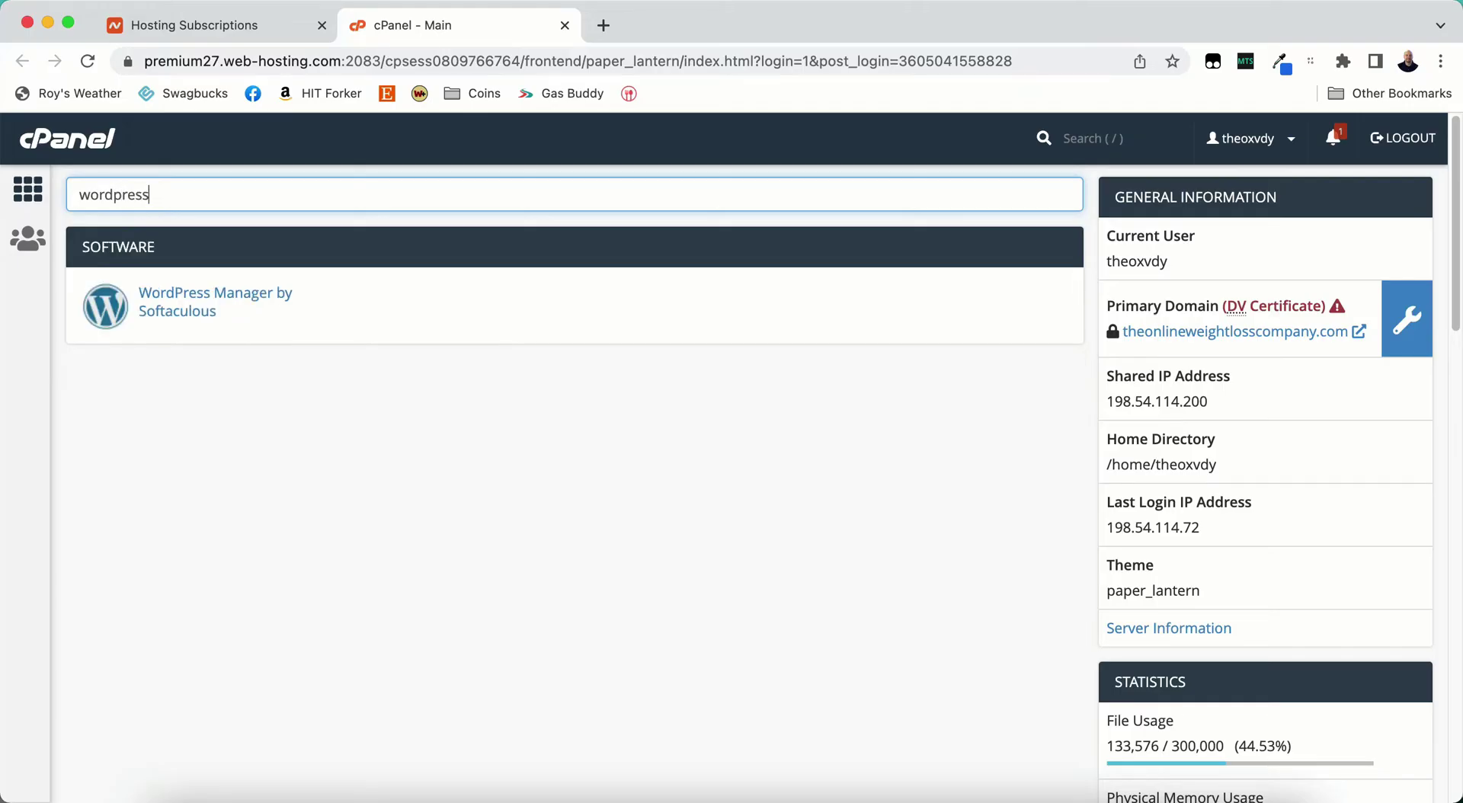
key(BackSpace)
key(BackSpace)
key(BackSpace)
key(BackSpace)
key(BackSpace)
key(BackSpace)
key(BackSpace)
key(BackSpace)
key(BackSpace)
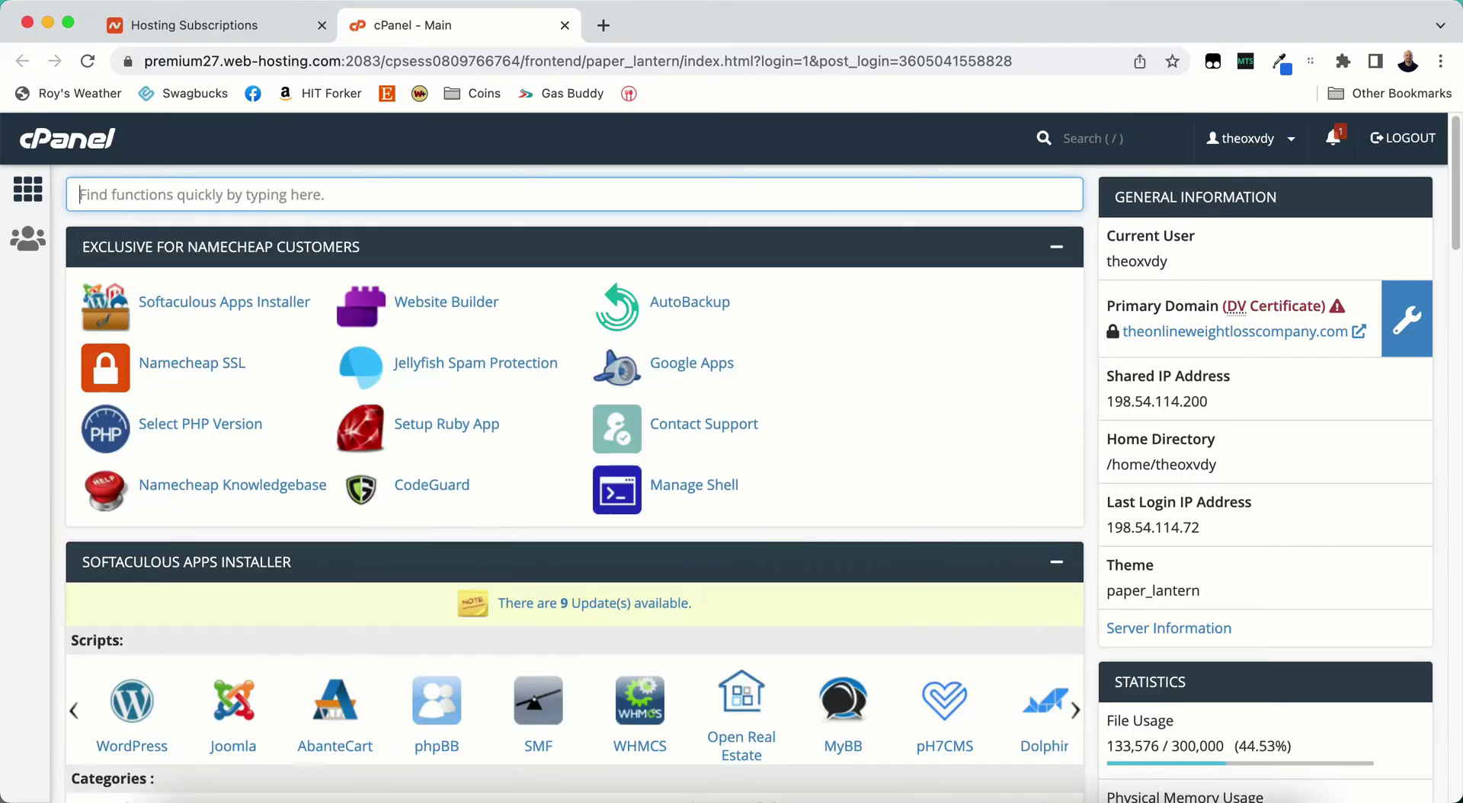
Look through the home page's function sections, including Softaculous Apps Installer, Files, Email, Domains and Security
scroll(592, 343, down, 20)
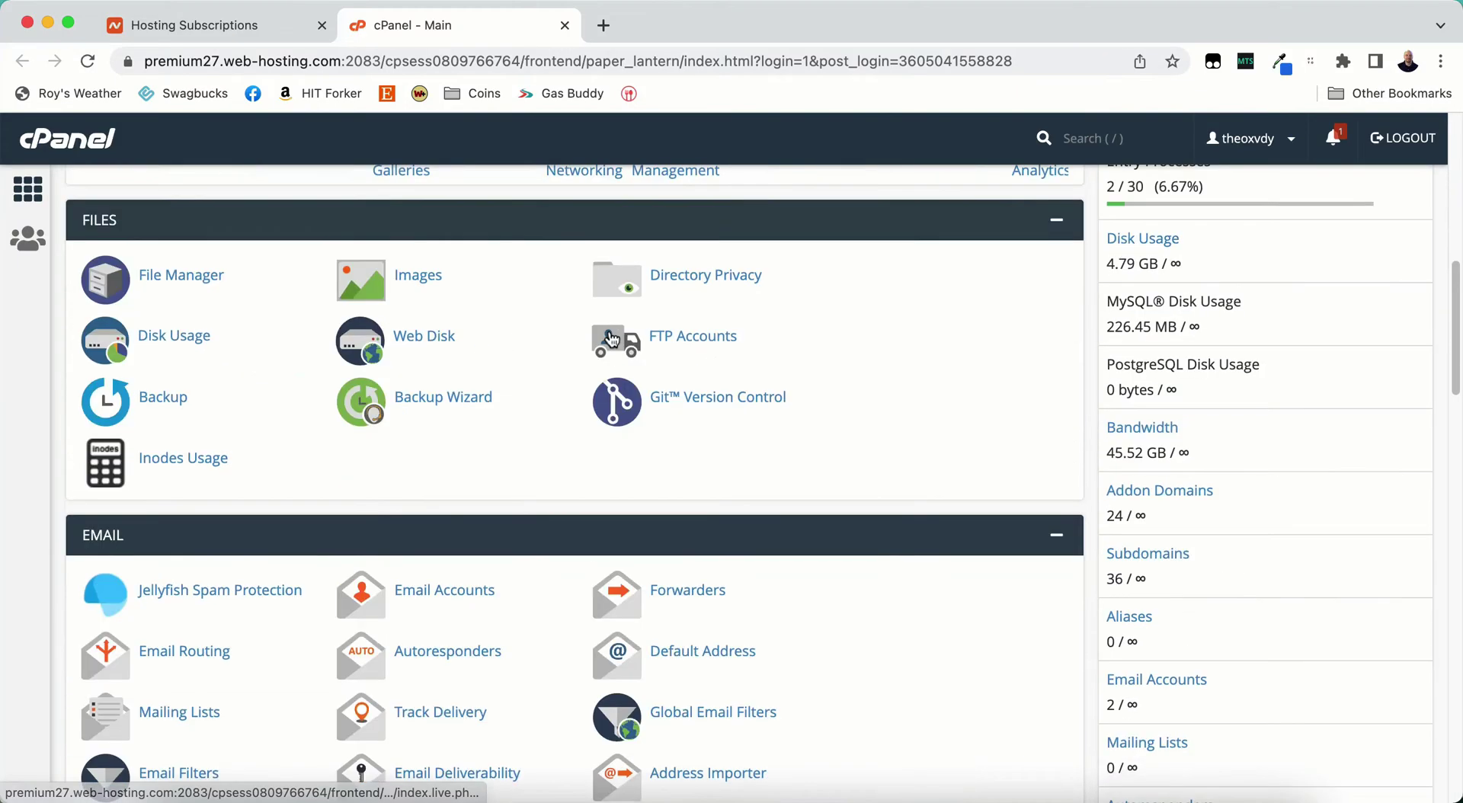
scroll(615, 343, up, 20)
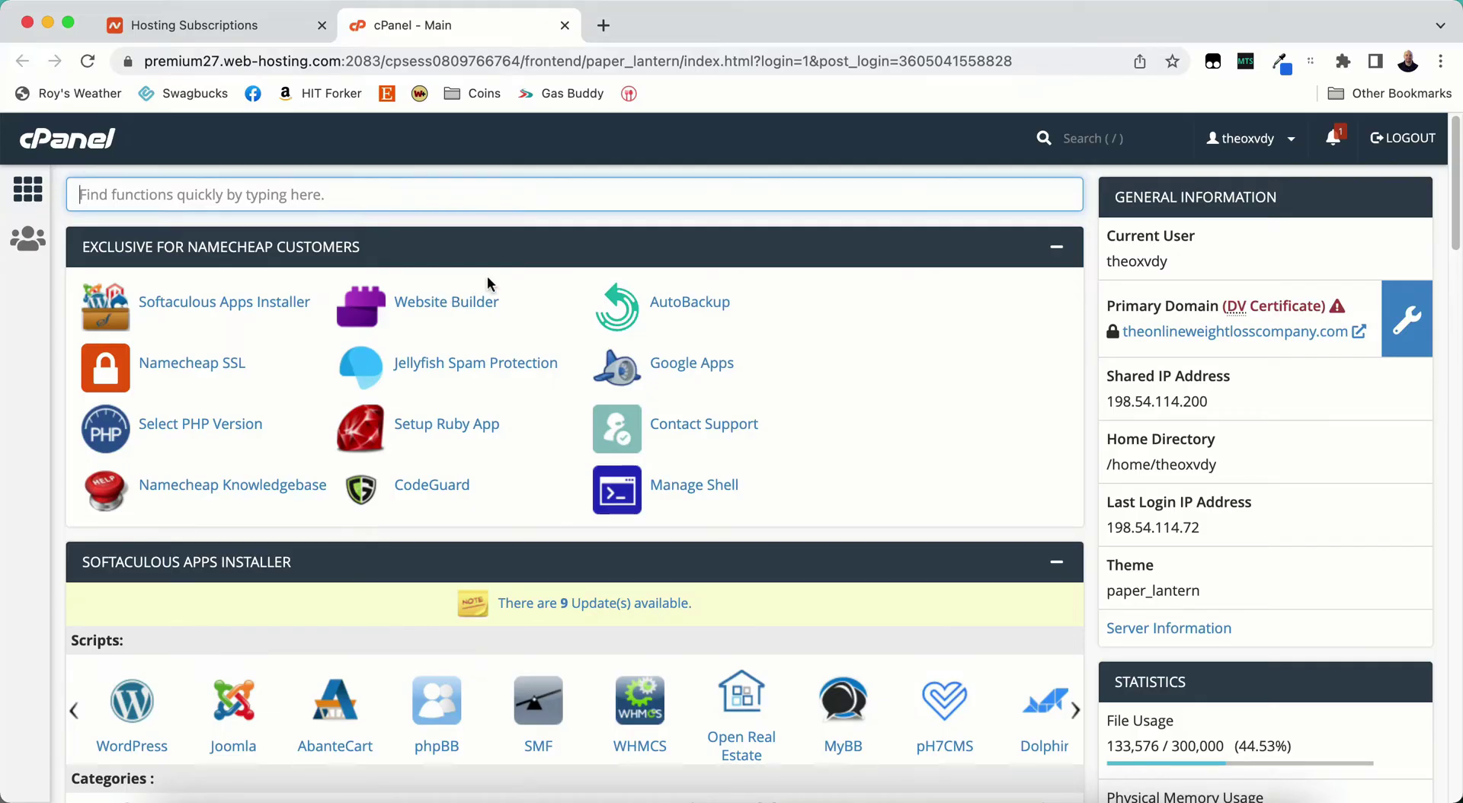
scroll(484, 286, down, 15)
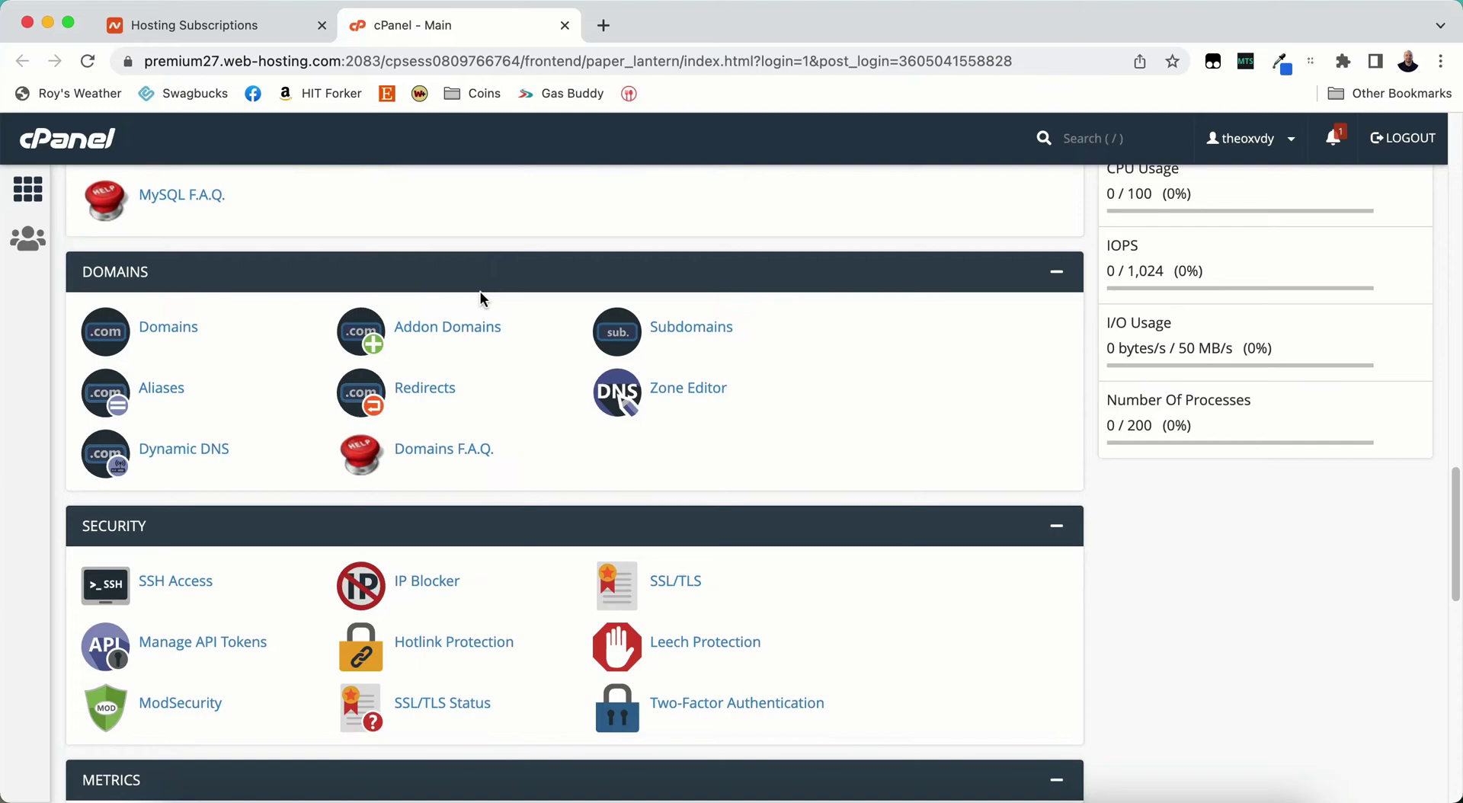
scroll(480, 297, up, 10)
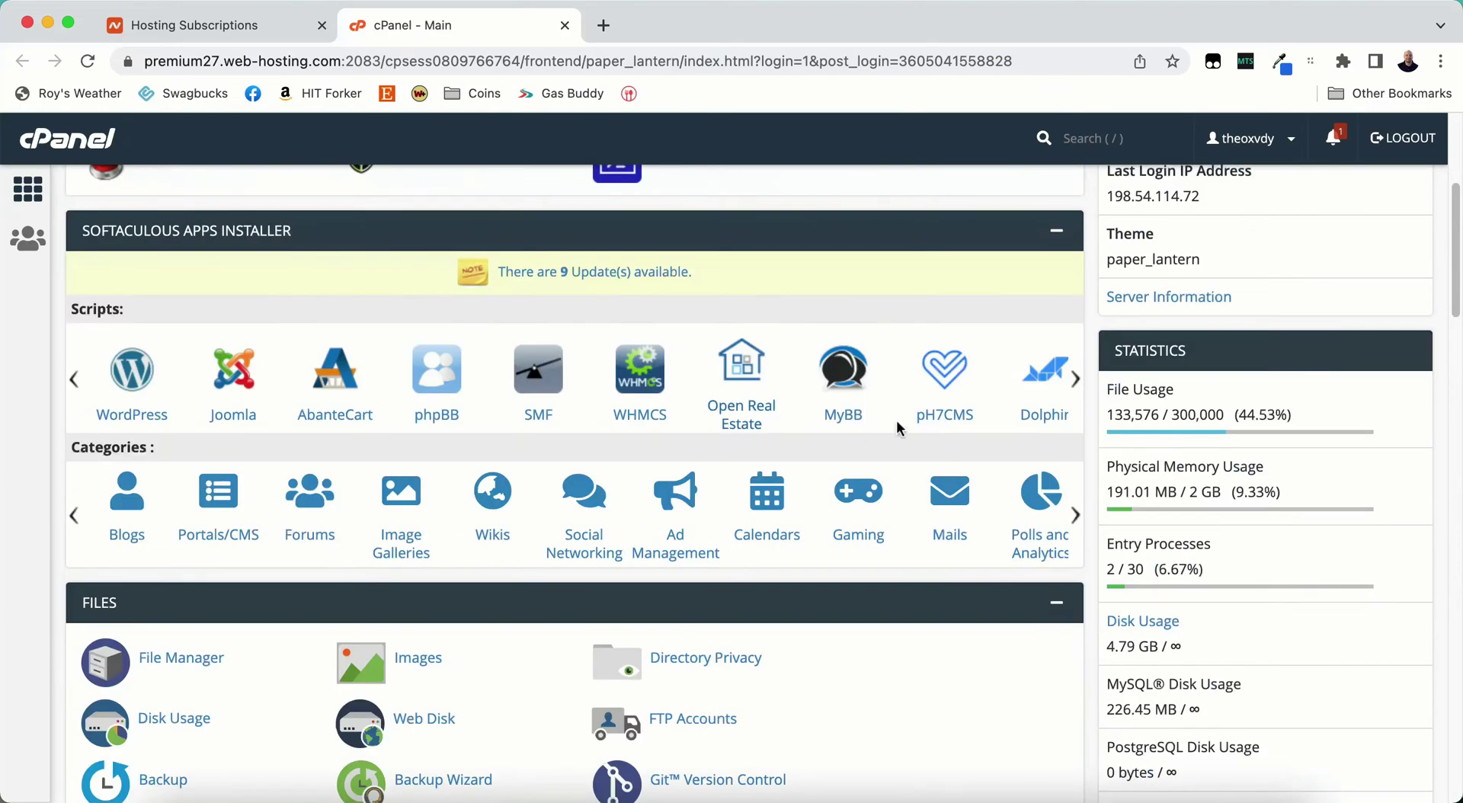
scroll(914, 403, up, 5)
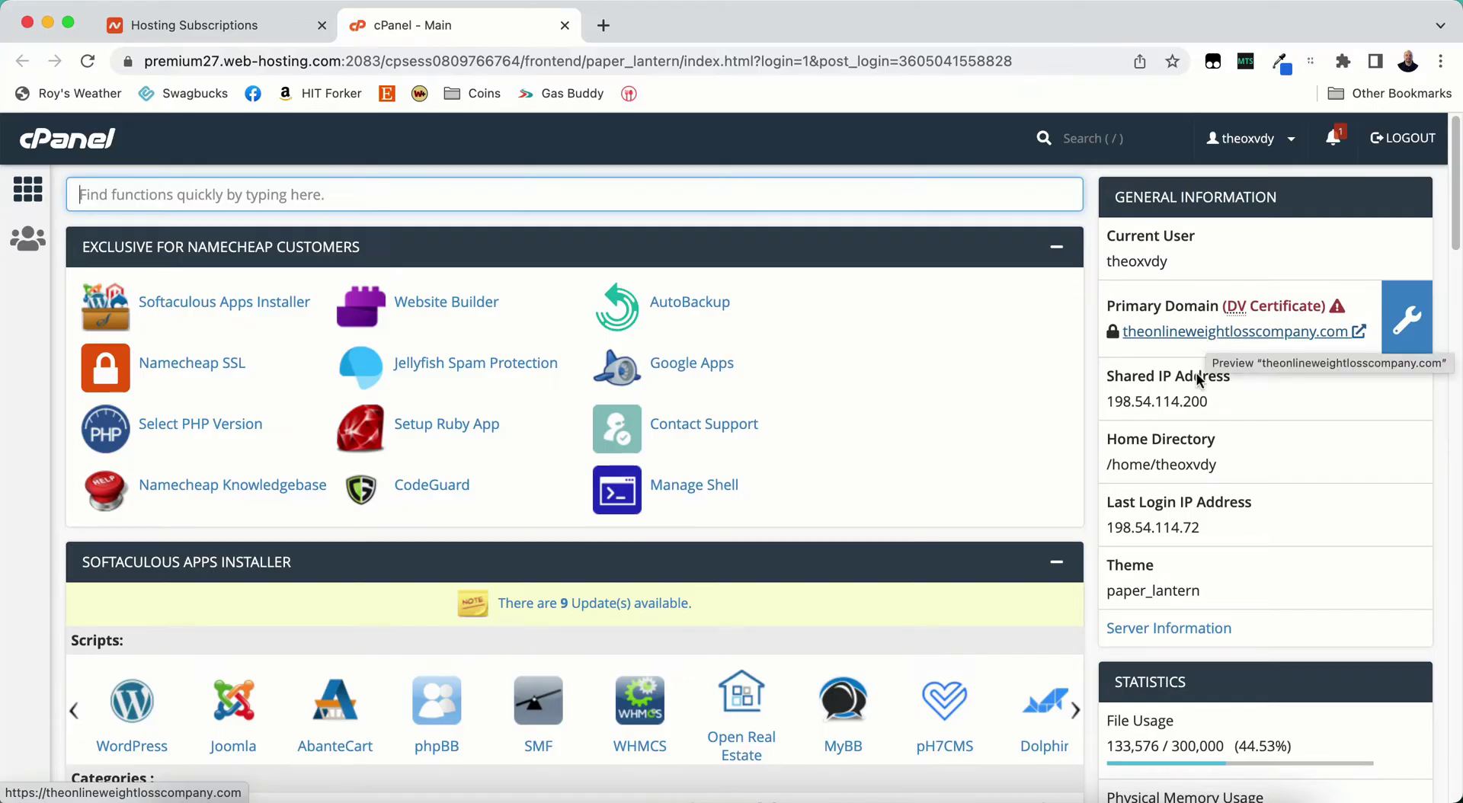
Review the General Information details, highlighting the shared IP address and the home directory path
scroll(1234, 369, down, 1)
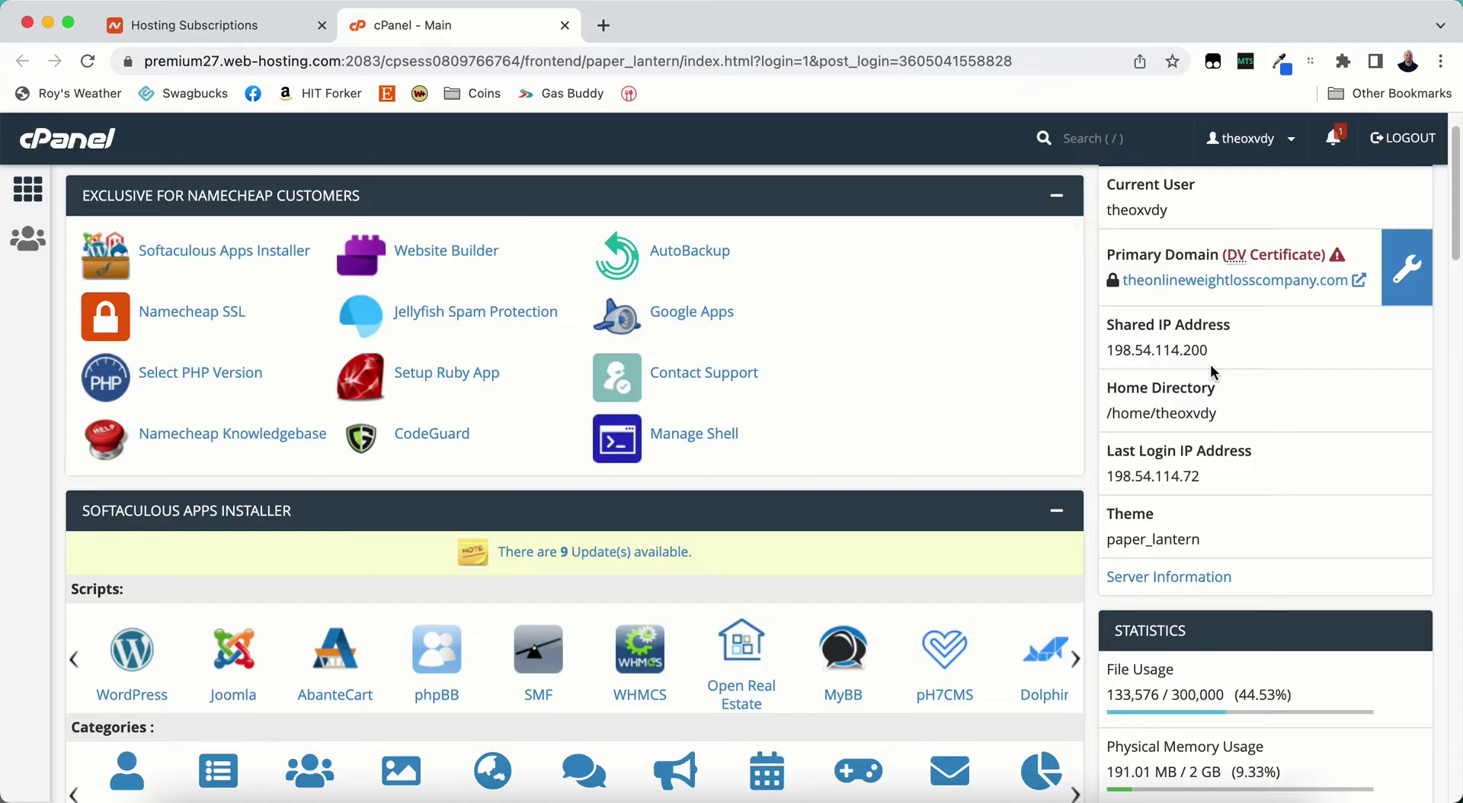
scroll(1212, 372, down, 5)
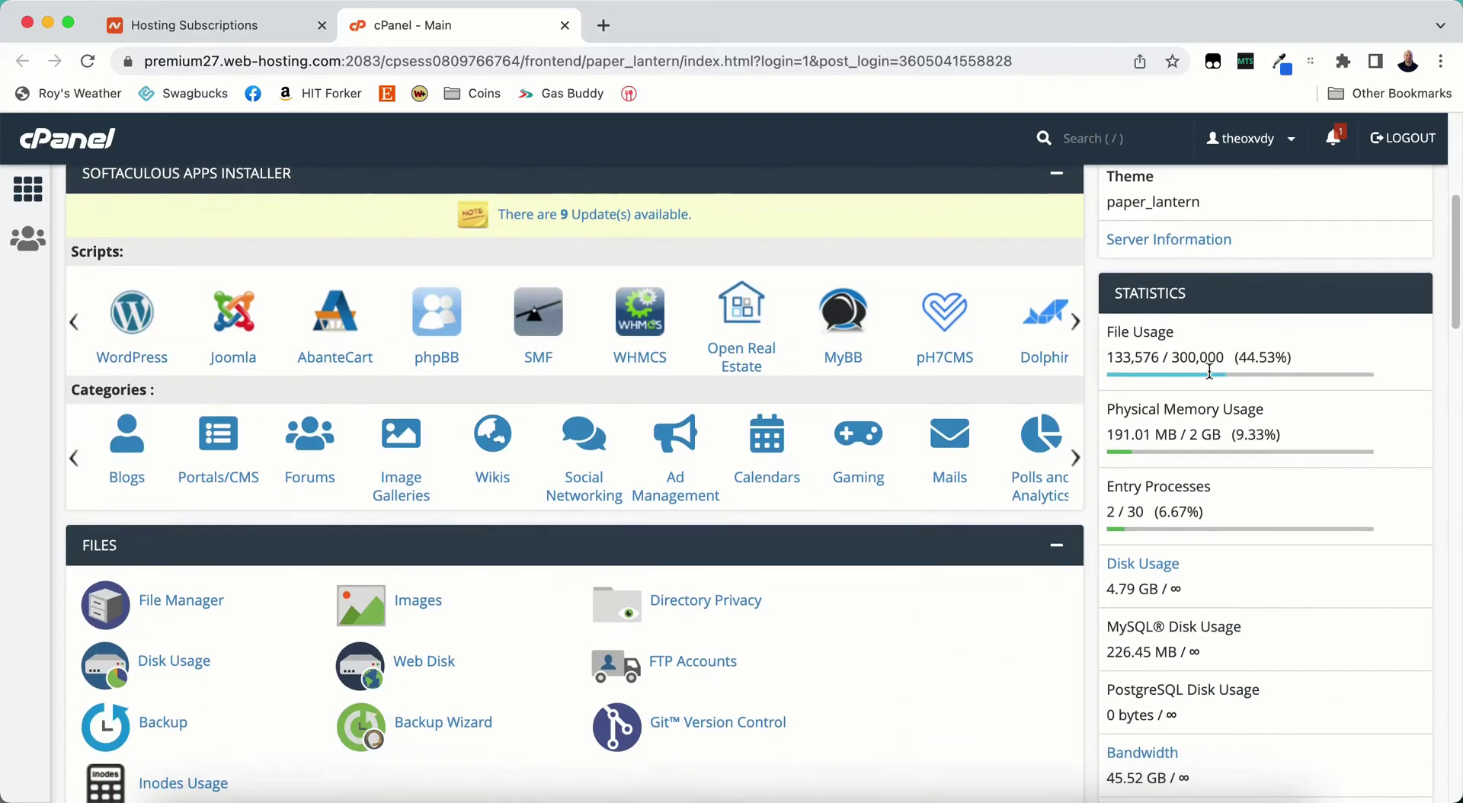
scroll(1209, 372, up, 6)
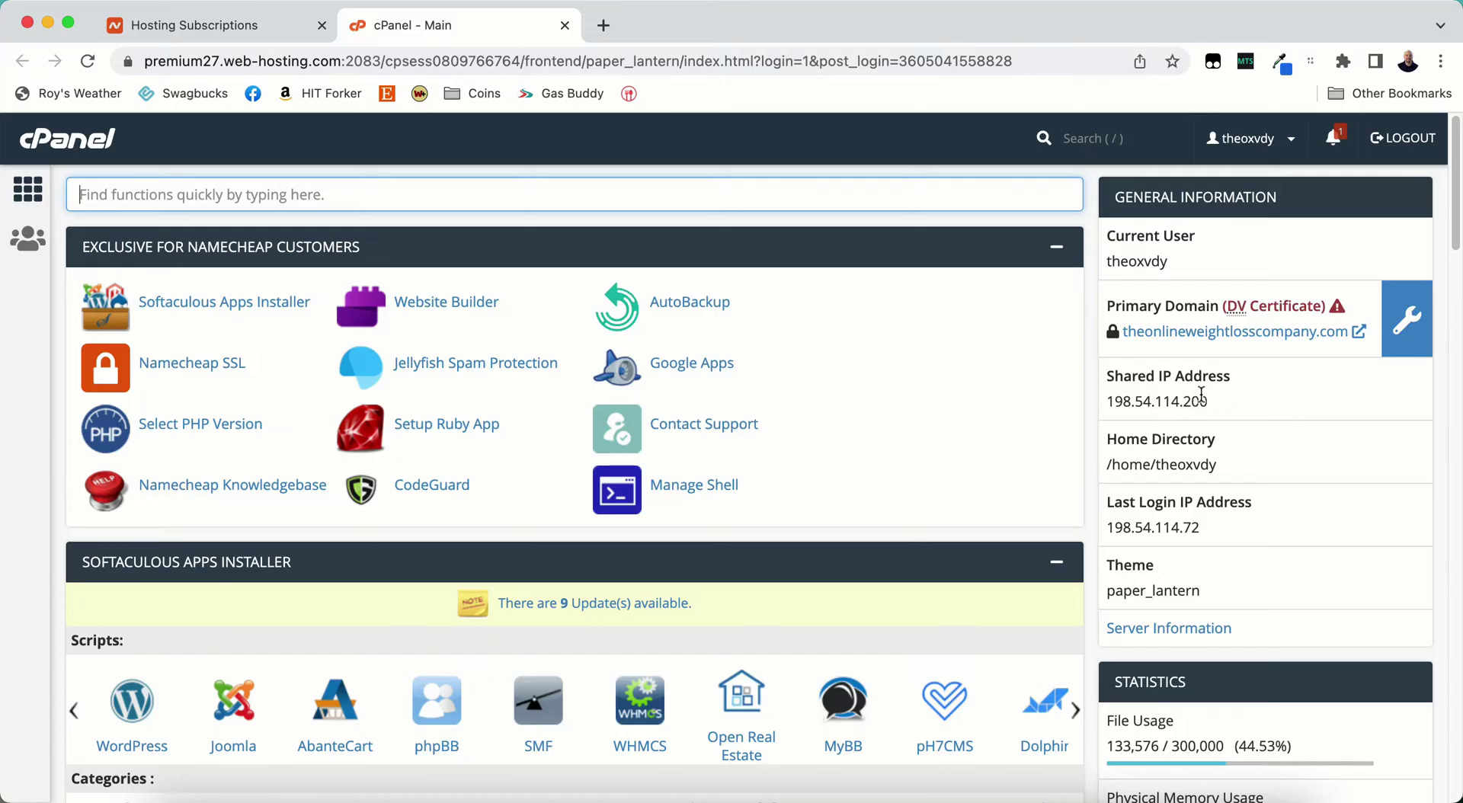
drag(1209, 396, 1105, 403)
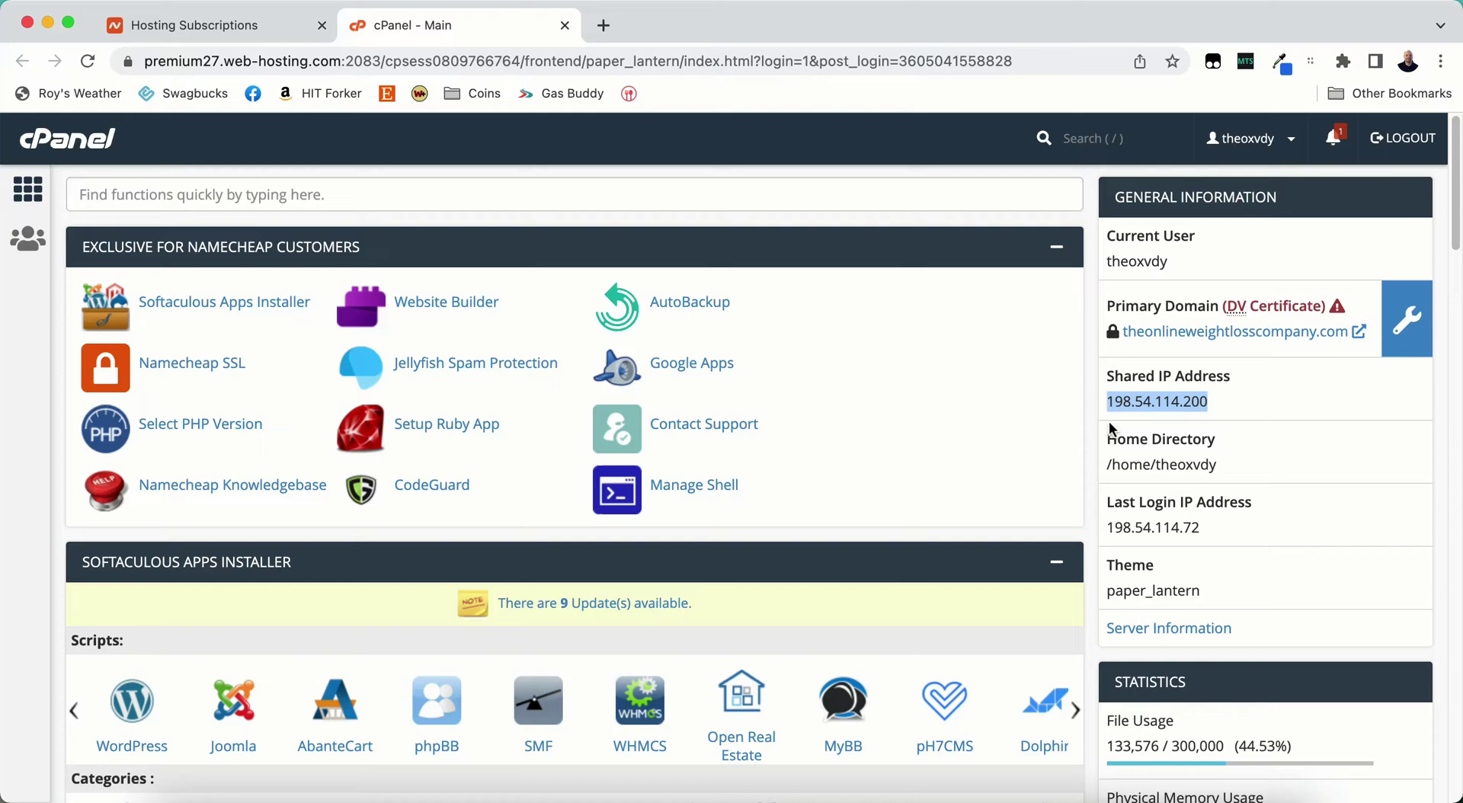
scroll(1166, 427, down, 1)
click(1166, 420)
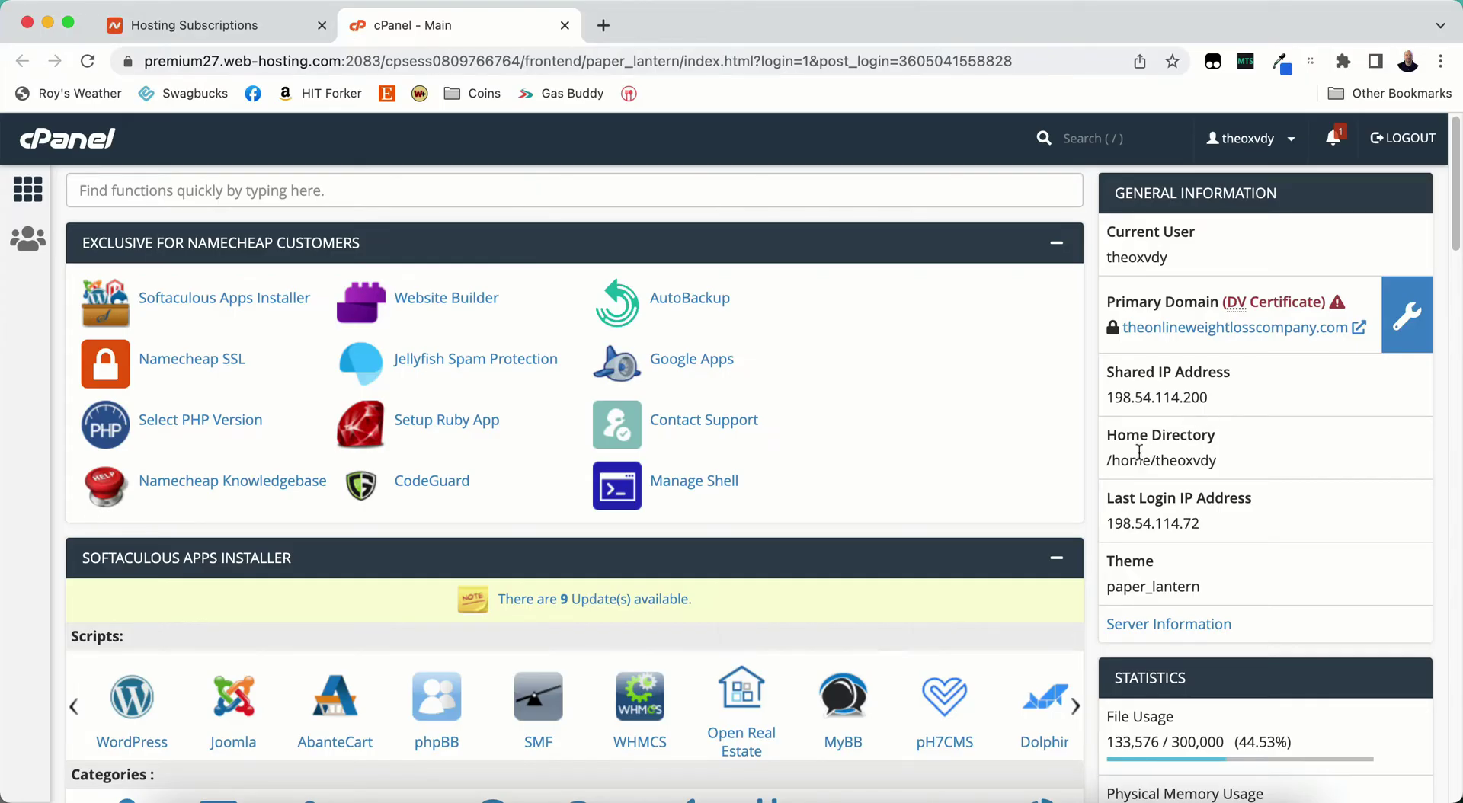
scroll(1204, 414, down, 1)
drag(1224, 432, 1105, 430)
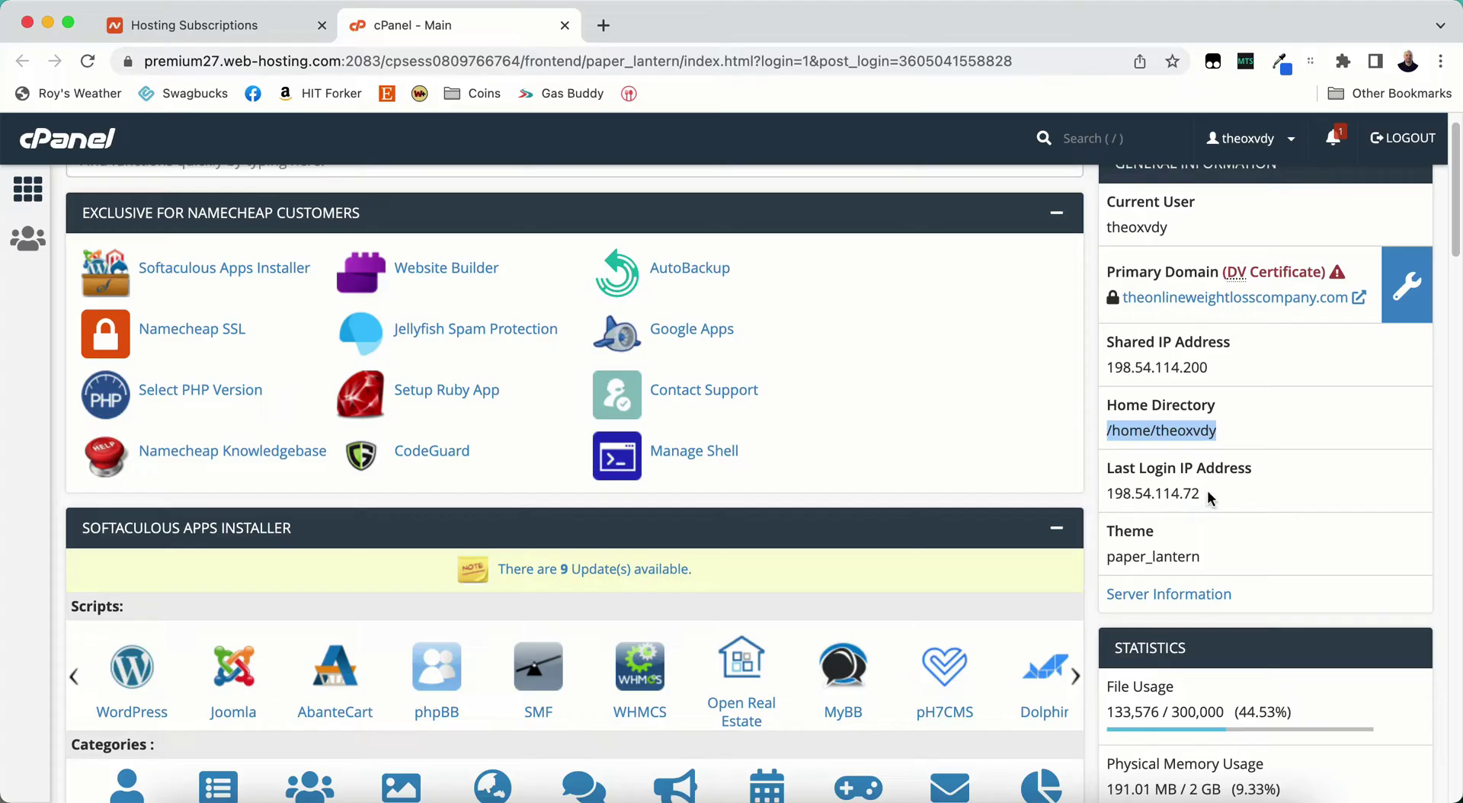
scroll(1207, 492, down, 1)
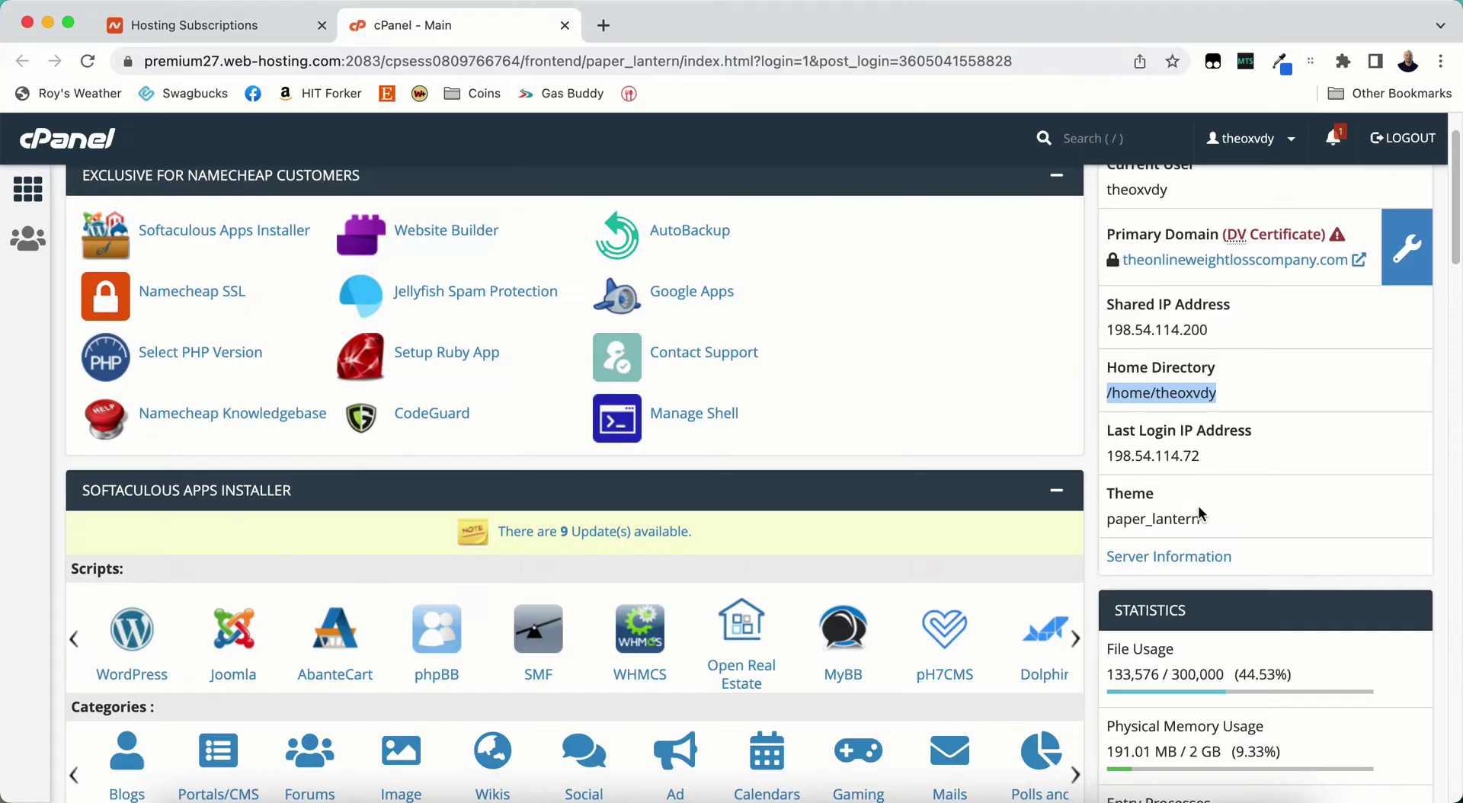
scroll(1225, 486, down, 2)
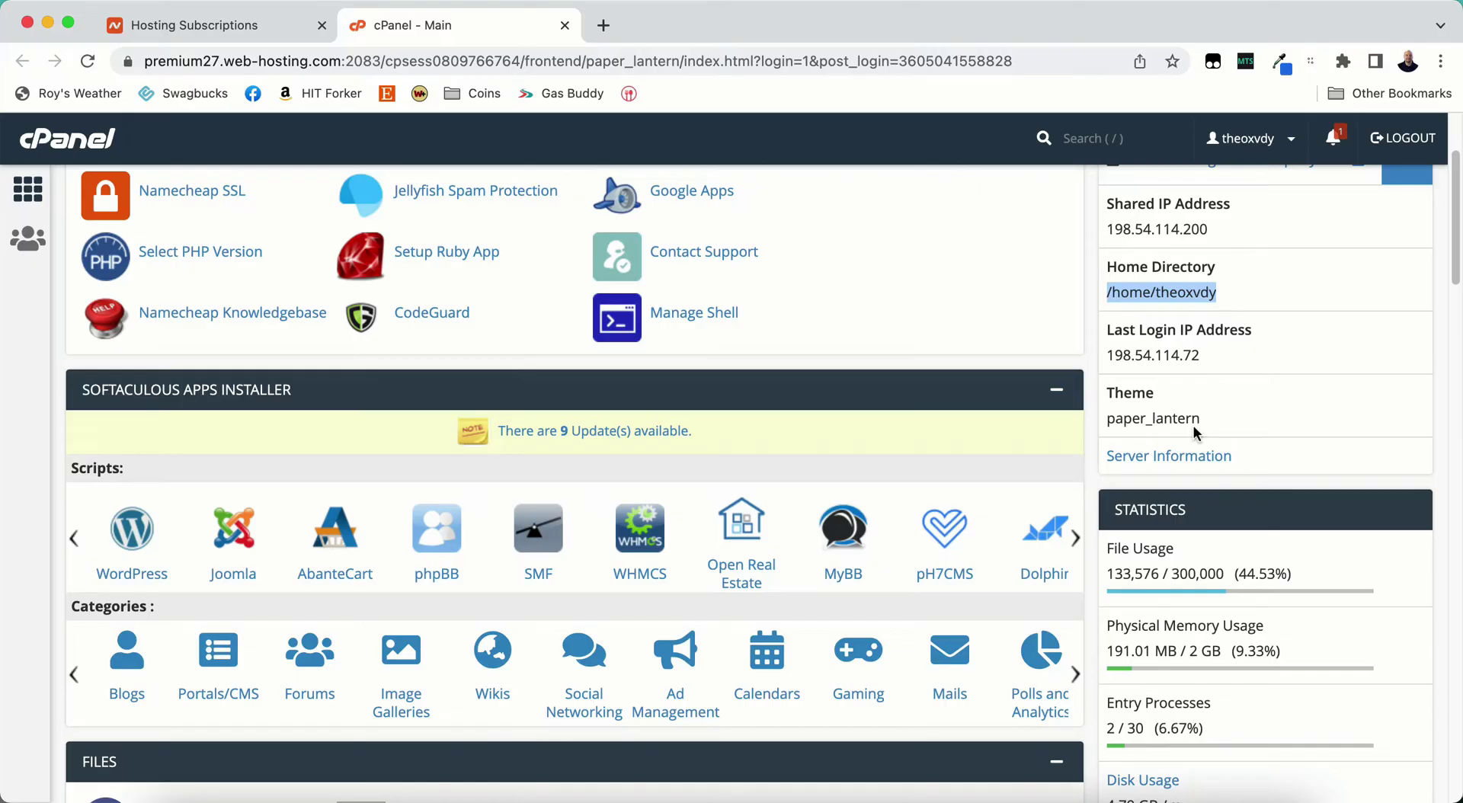
scroll(921, 396, up, 3)
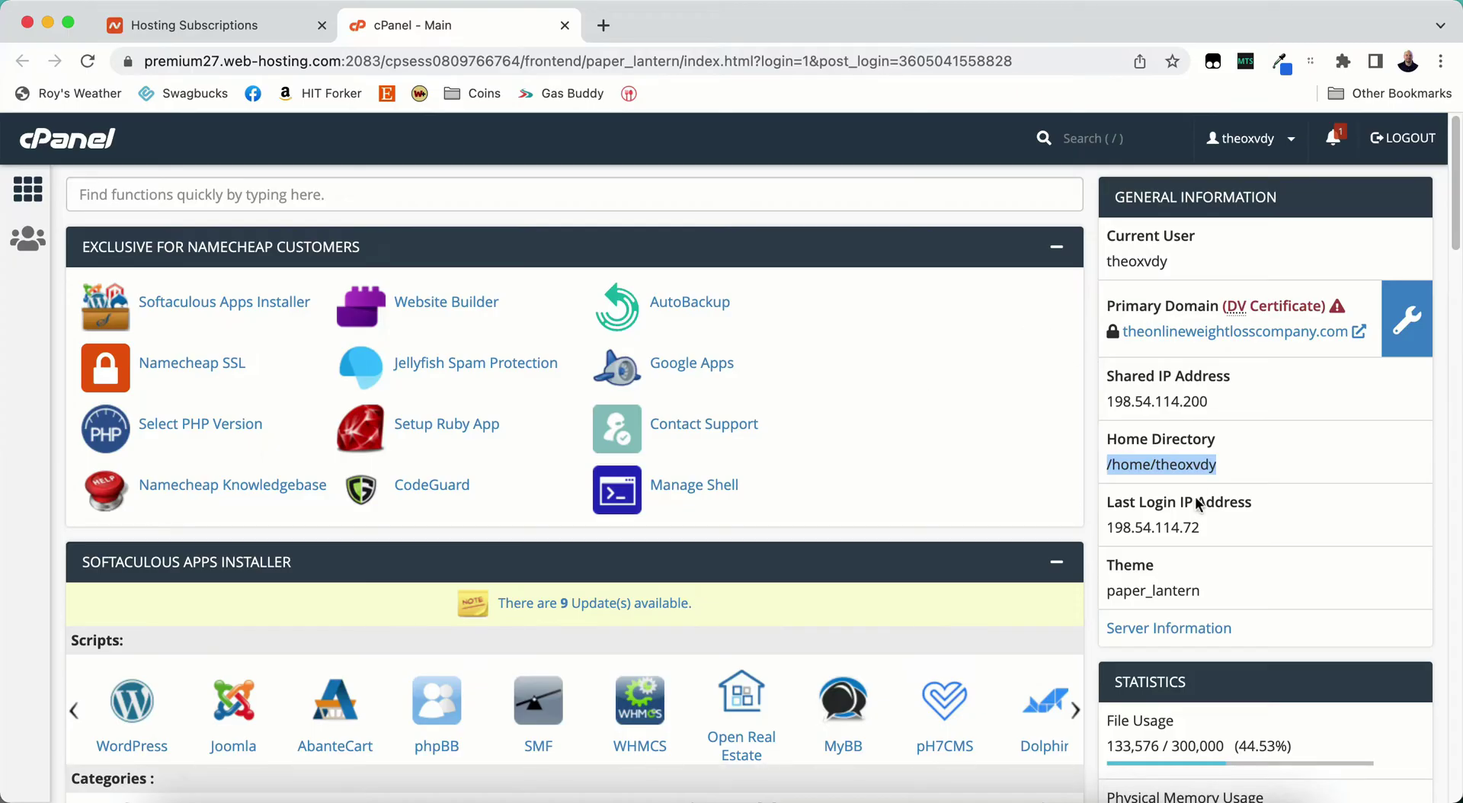
Examine the Statistics for file, memory, process and disk usage, including MySQL and PostgreSQL disk usage
scroll(1217, 457, down, 9)
scroll(1219, 460, up, 4)
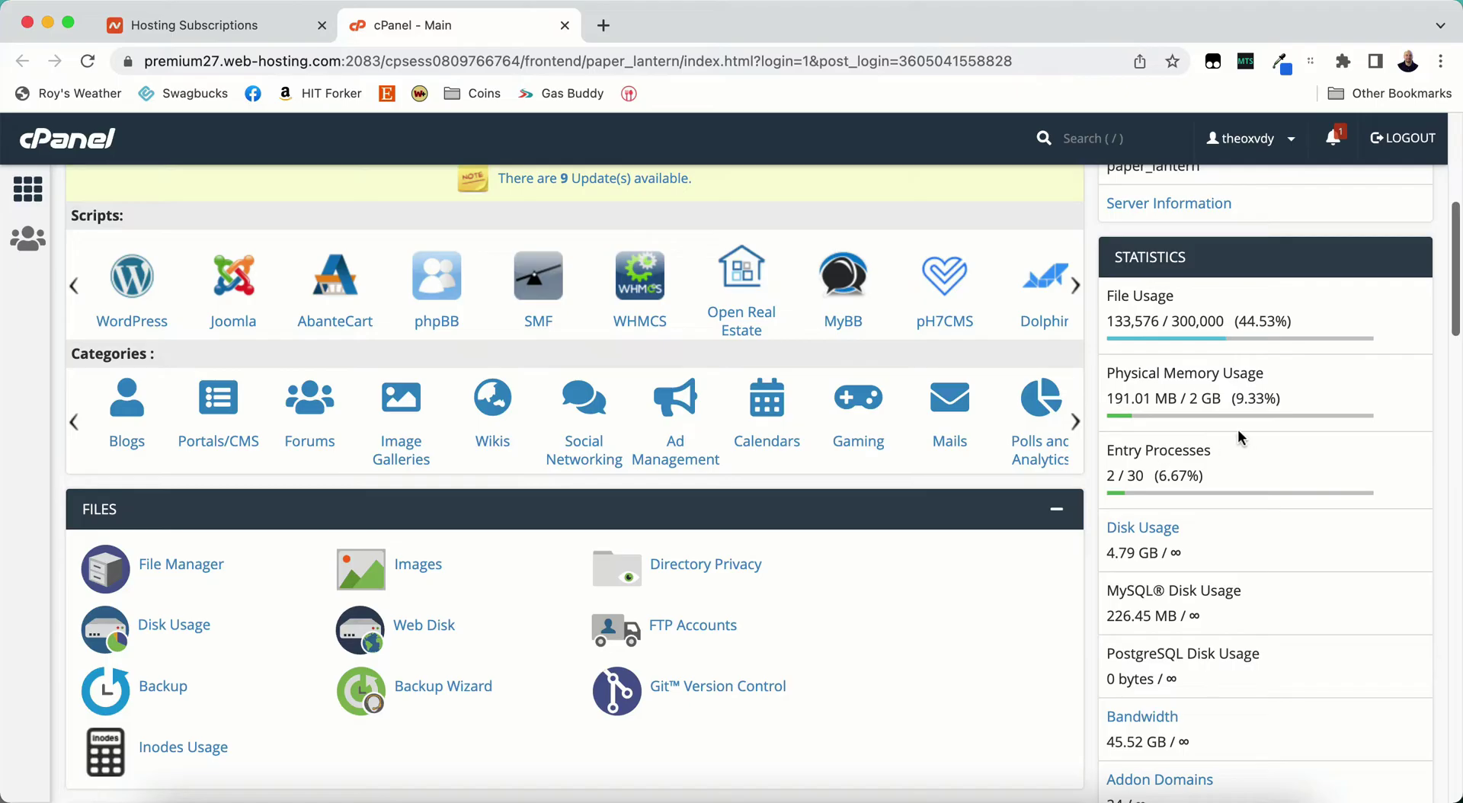
scroll(1246, 432, down, 1)
scroll(1246, 432, down, 1)
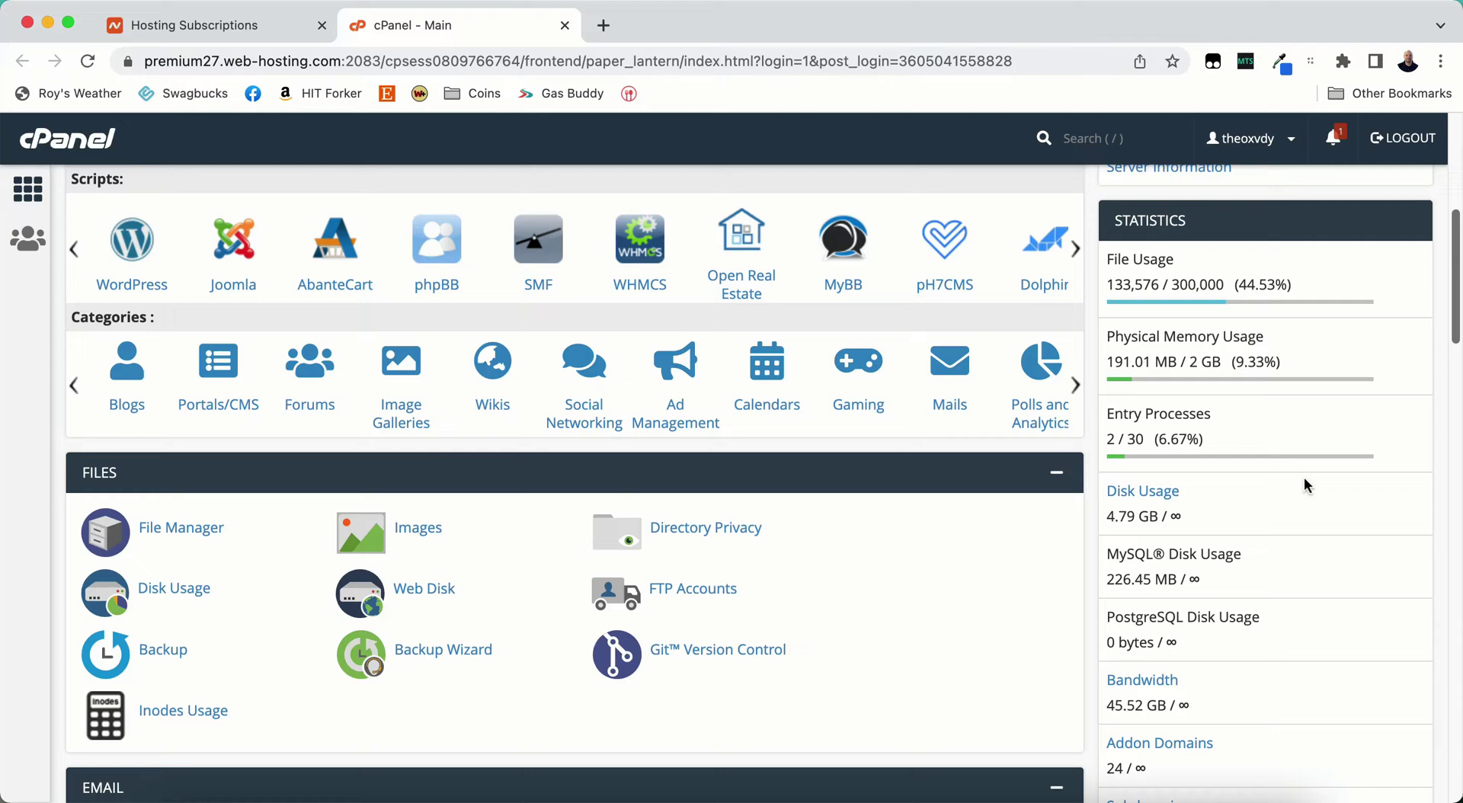
scroll(1317, 476, down, 3)
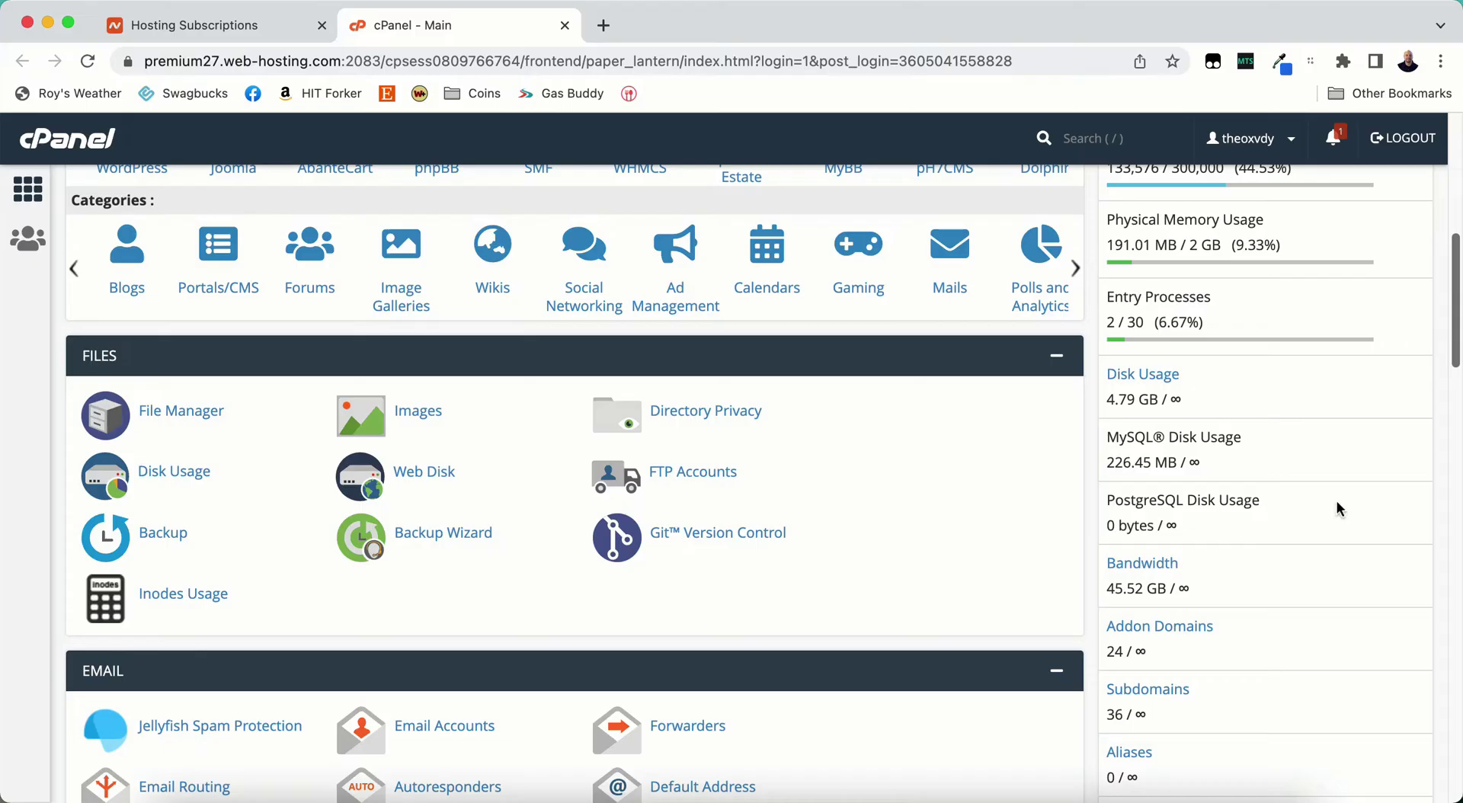
drag(1193, 402, 1250, 421)
click(1187, 409)
click(1234, 412)
scroll(1213, 371, up, 2)
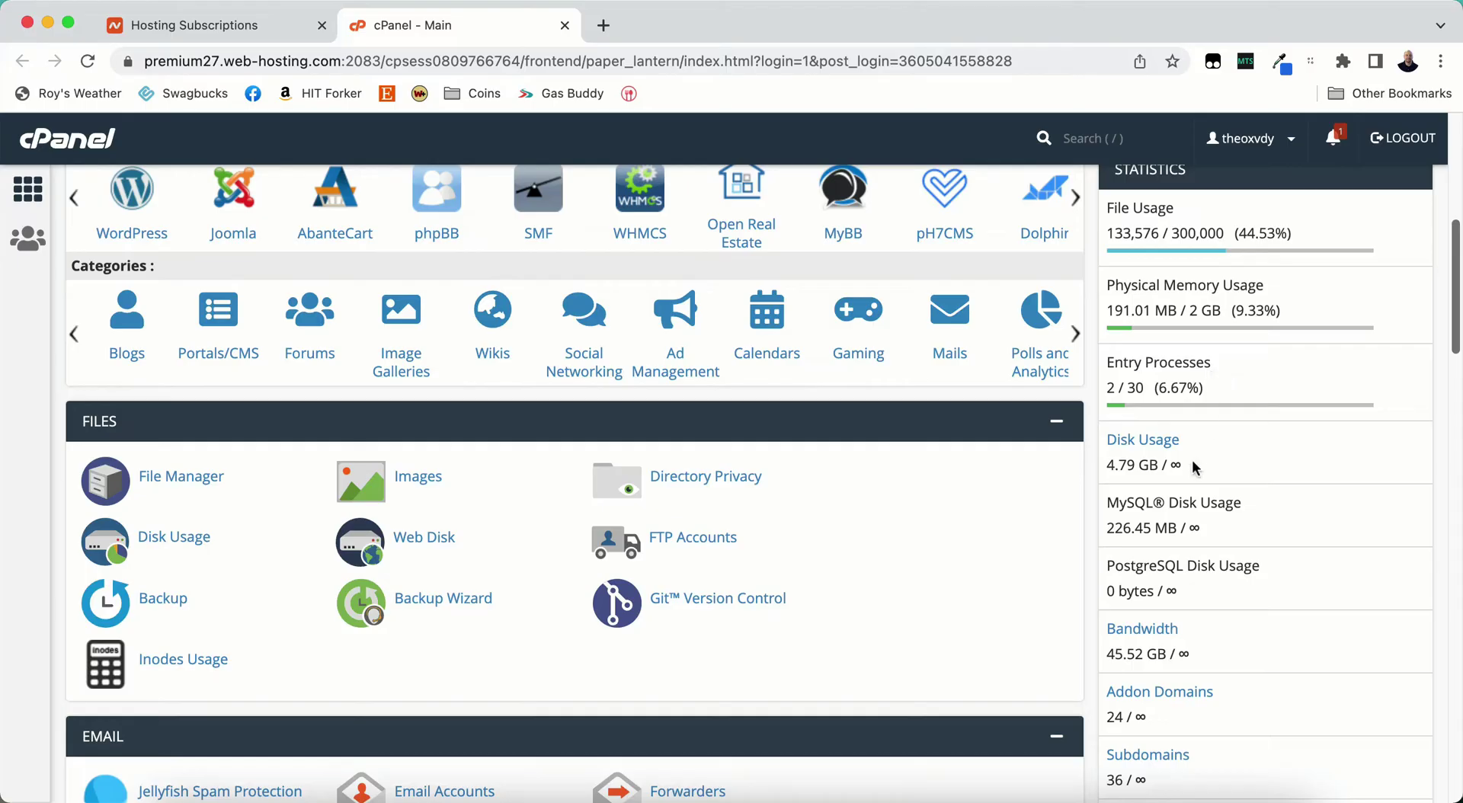
drag(1192, 465, 1094, 473)
click(1094, 473)
scroll(1182, 523, down, 1)
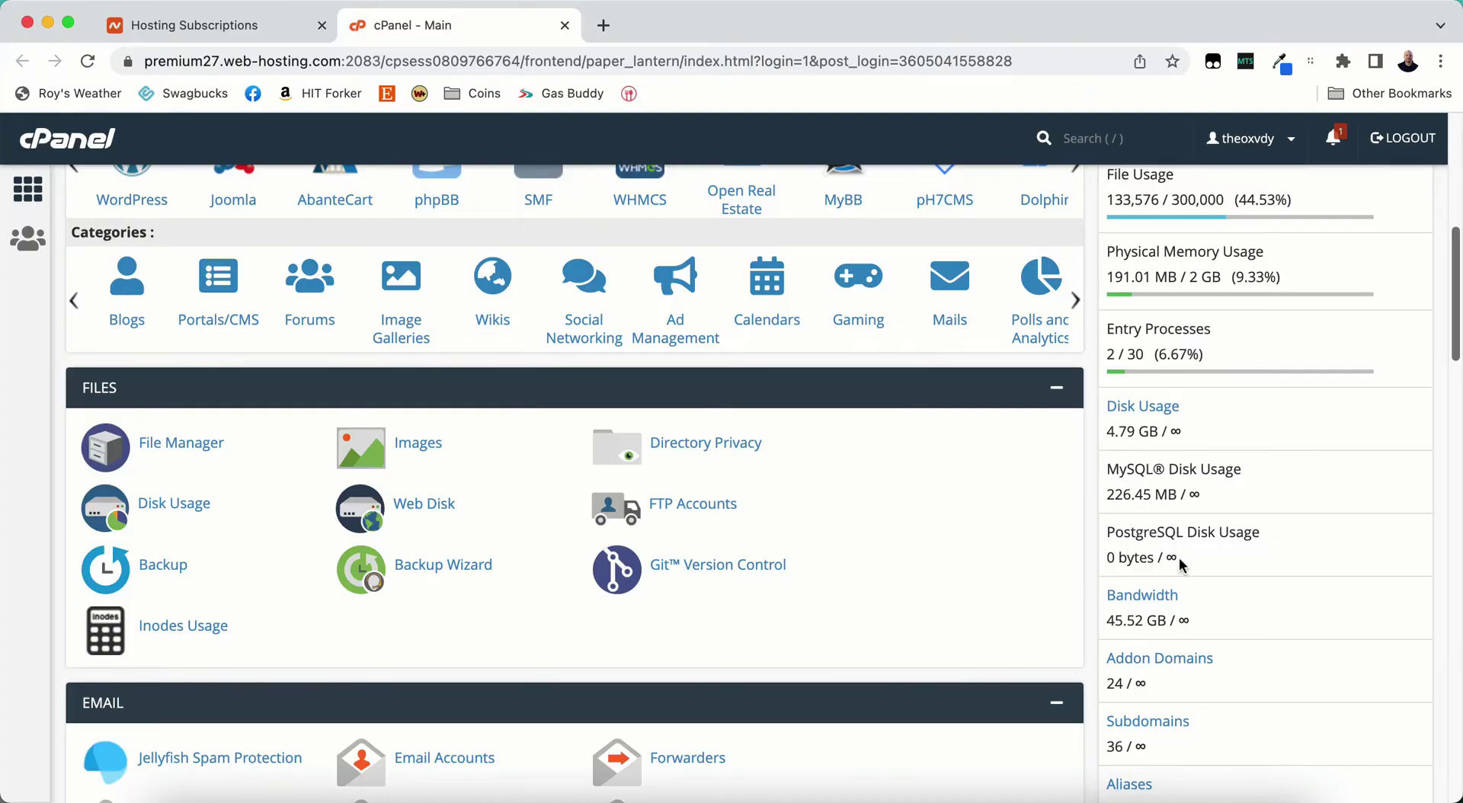
drag(1183, 566, 1055, 555)
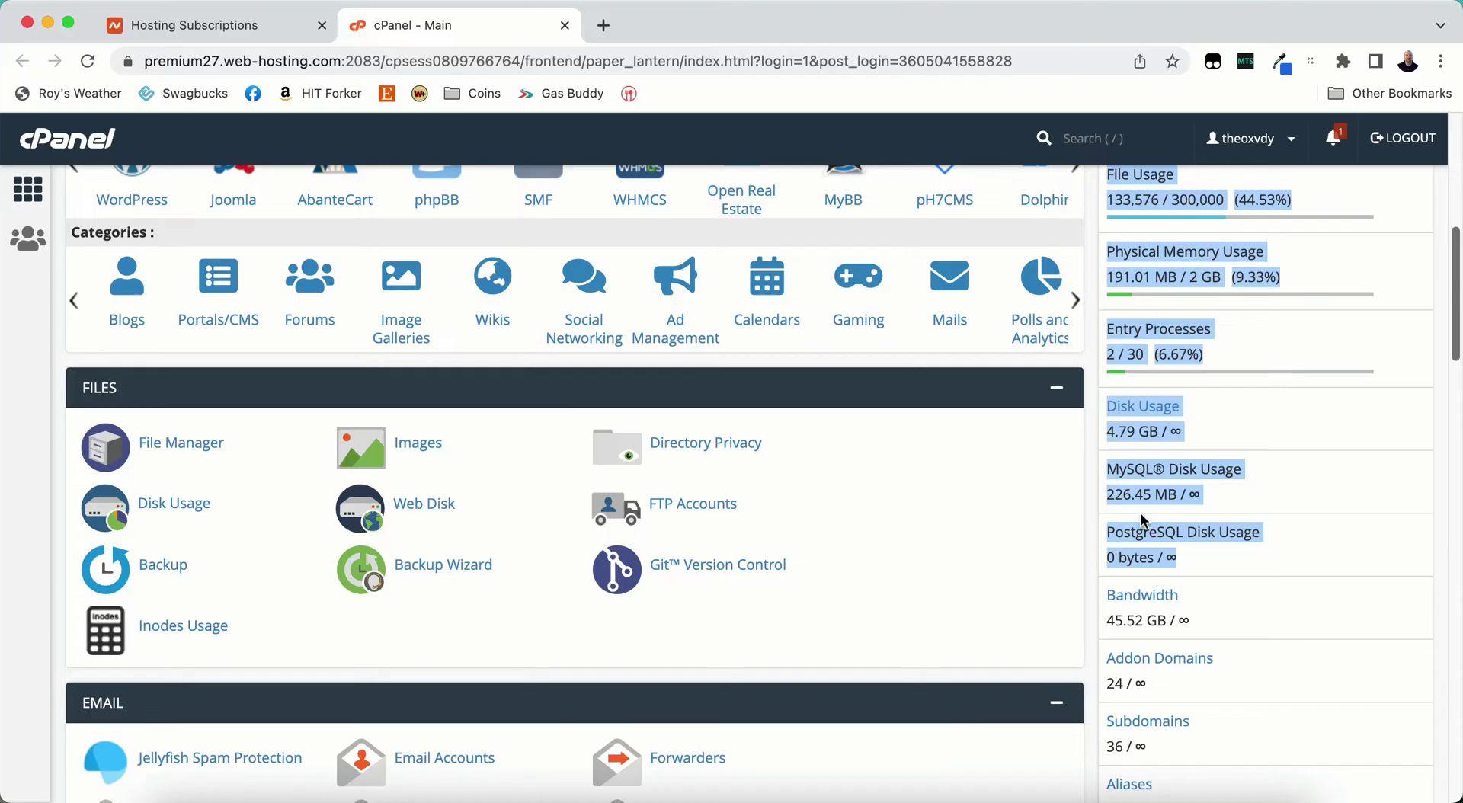
click(1224, 497)
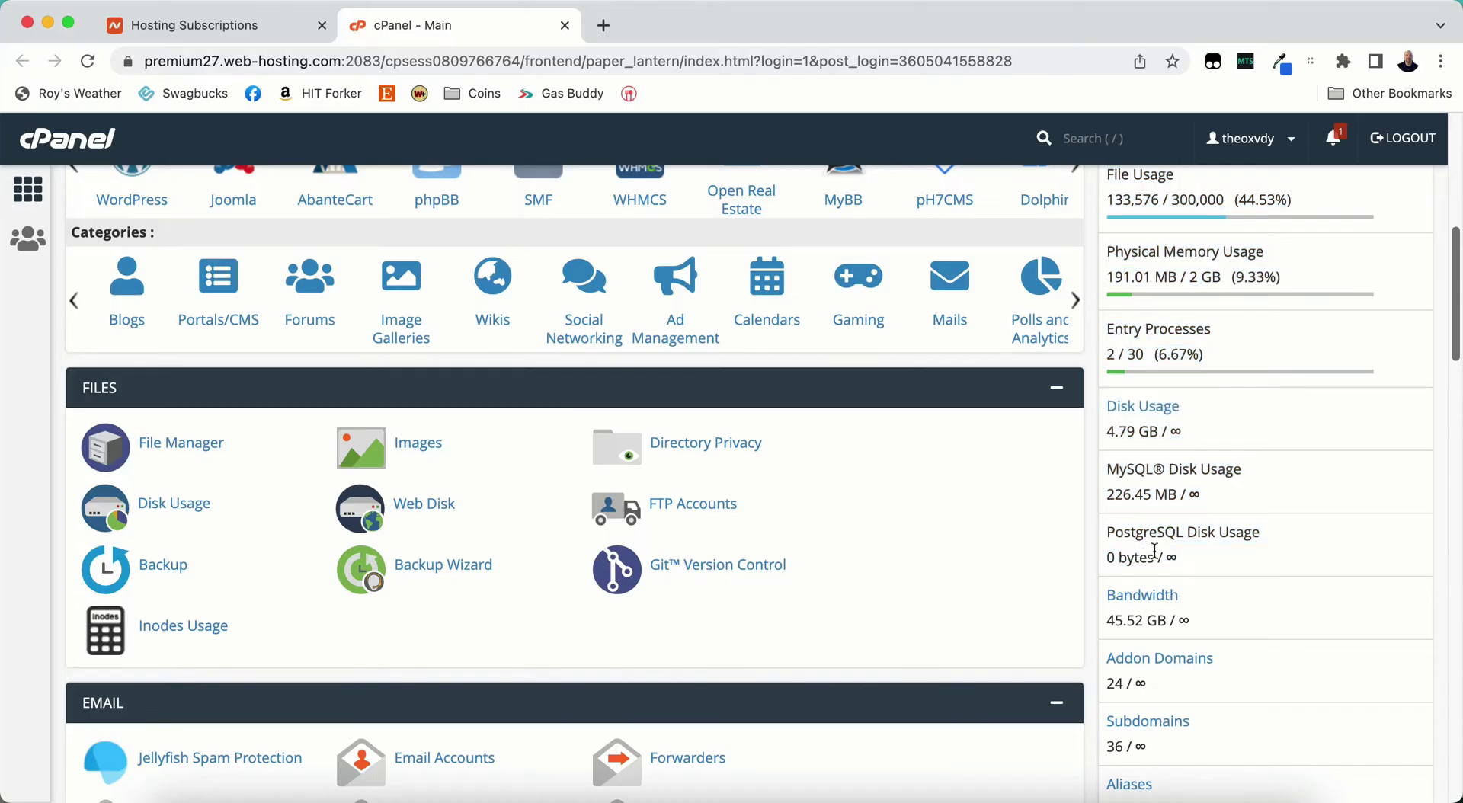
Check the Statistics for bandwidth, addon domains, subdomains, aliases, email accounts and mailing lists
scroll(1153, 522, down, 3)
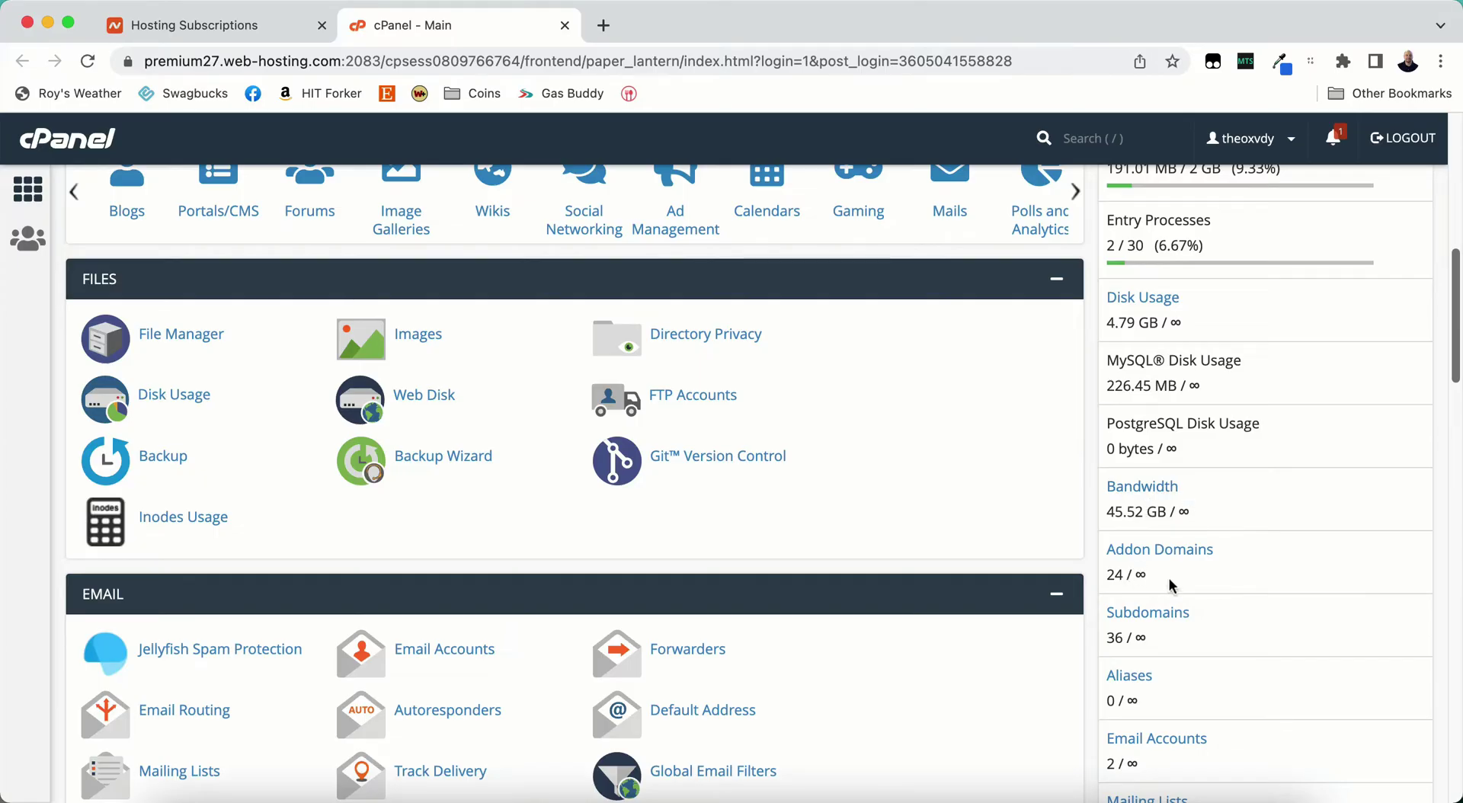
scroll(1169, 563, down, 4)
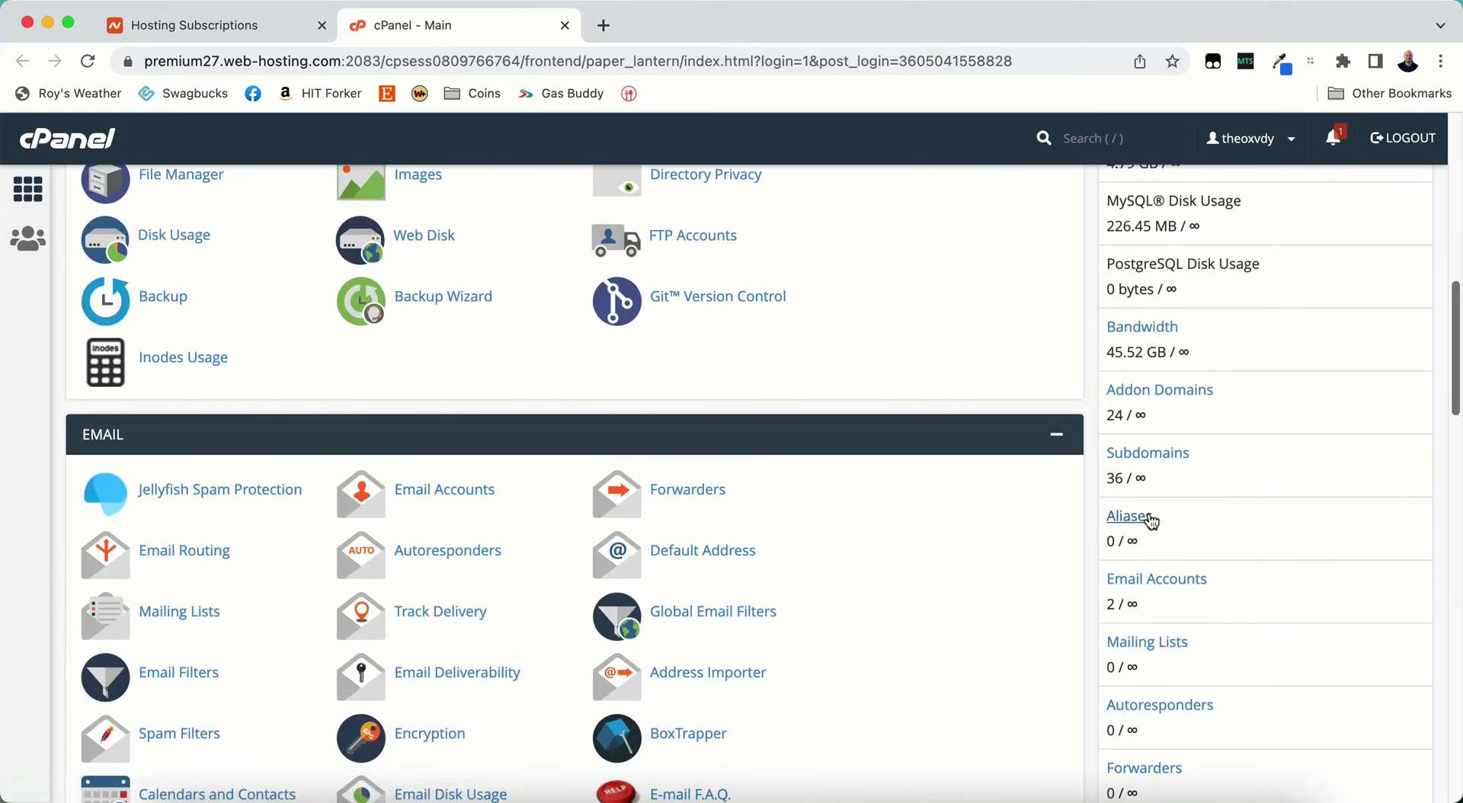
scroll(1145, 434, up, 1)
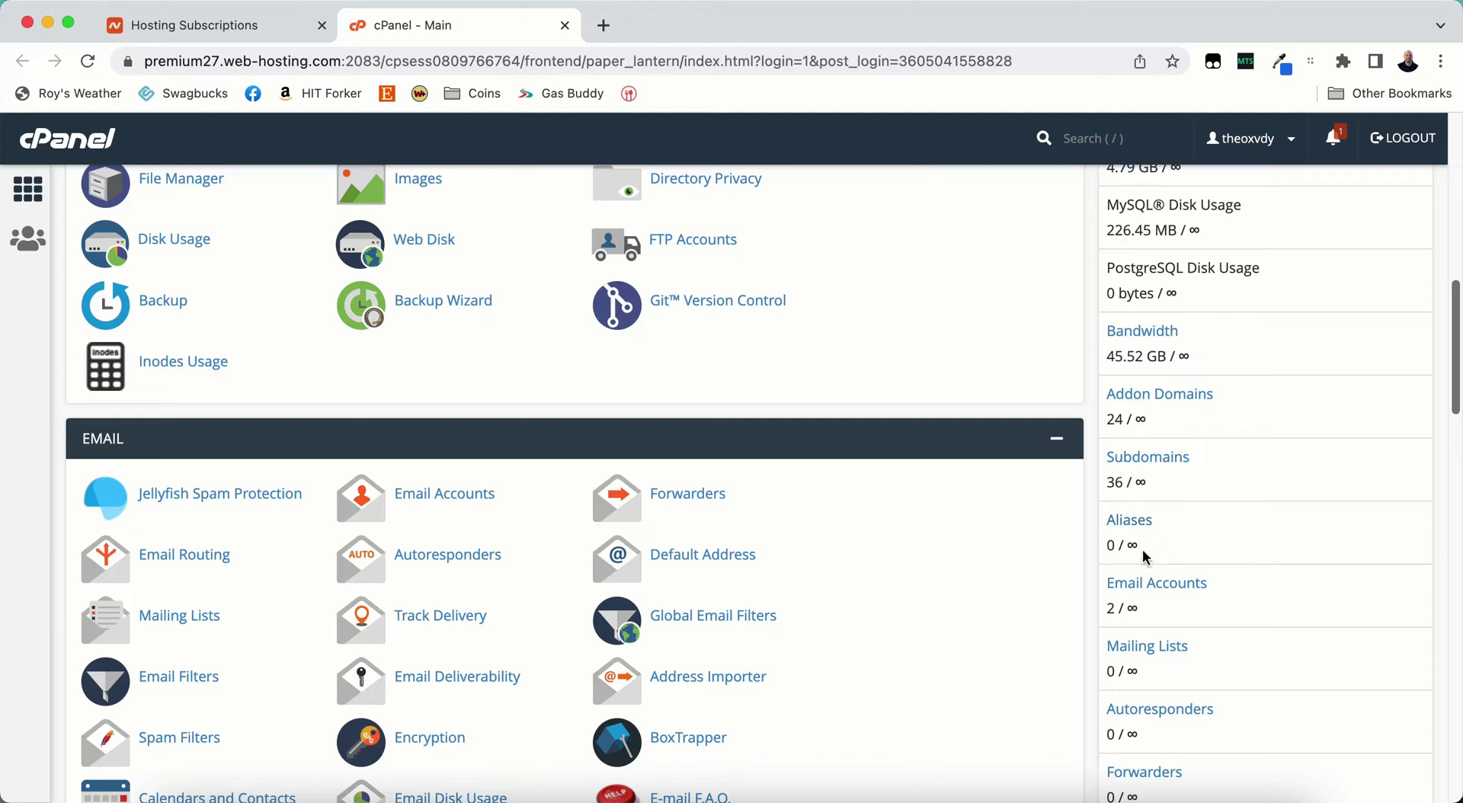
scroll(1146, 533, down, 3)
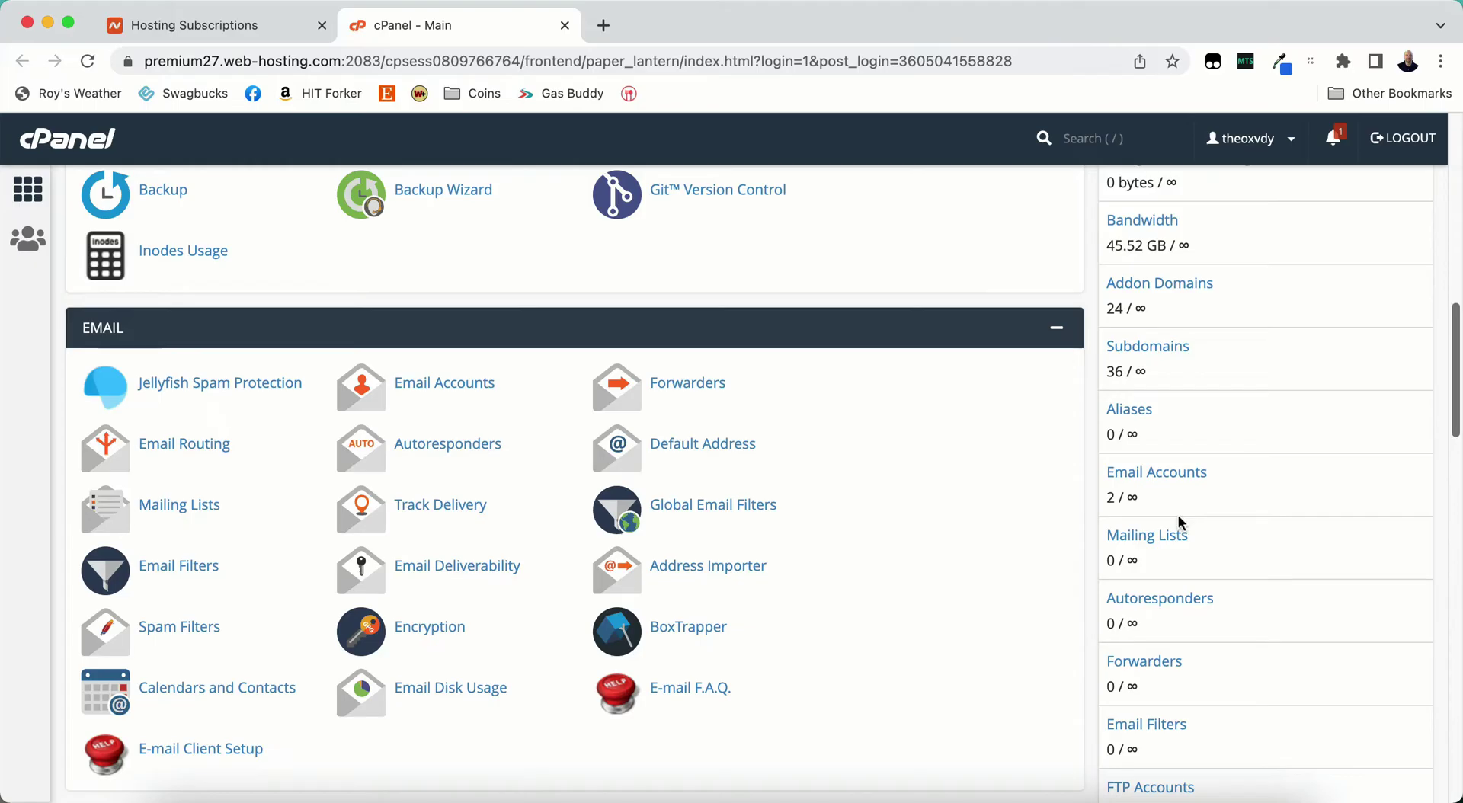
scroll(1323, 451, up, 7)
scroll(1319, 450, up, 1)
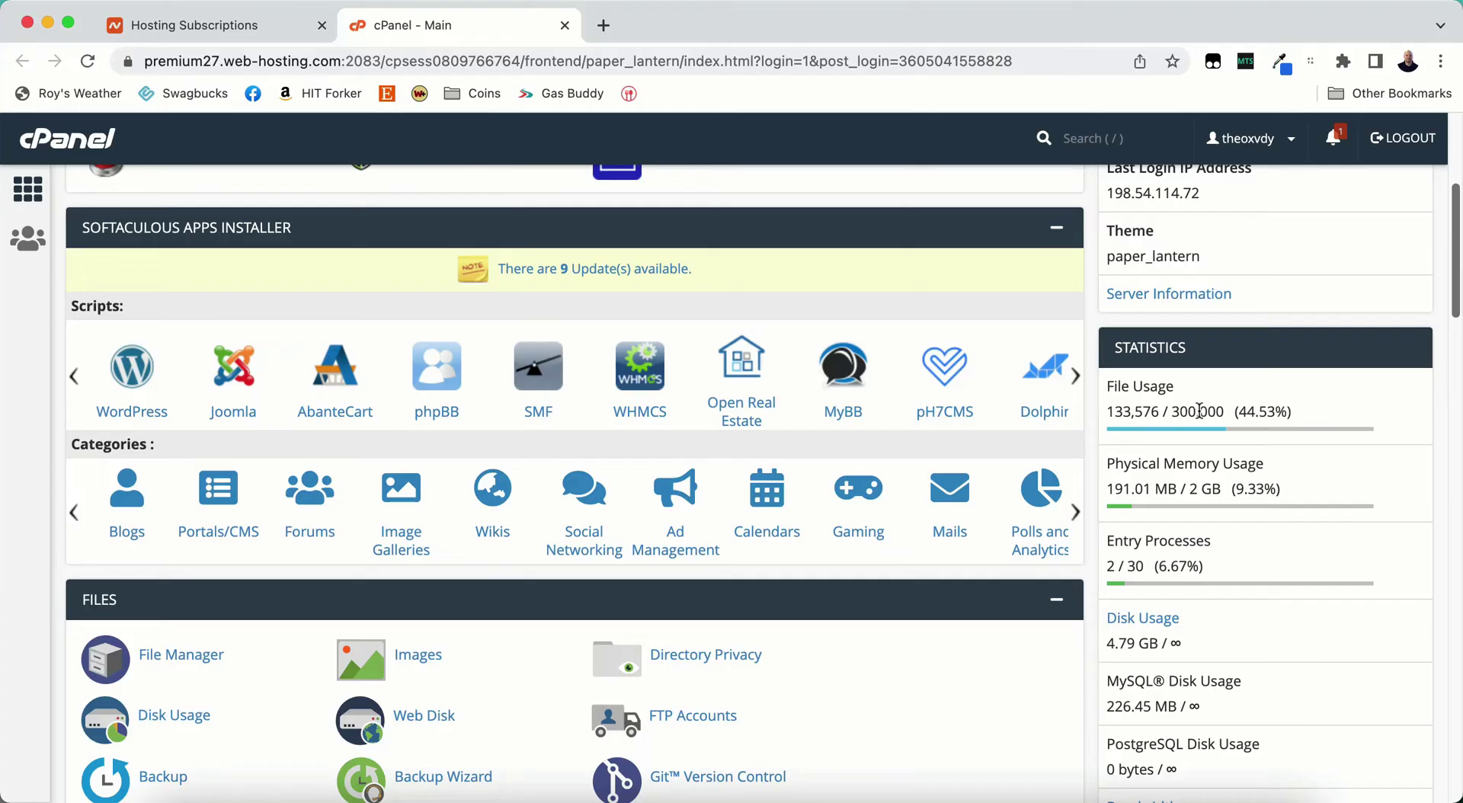
Review the Statistics from file usage down through email accounts, mailing lists, autoresponders, forwarders and FTP accounts
scroll(1199, 411, down, 10)
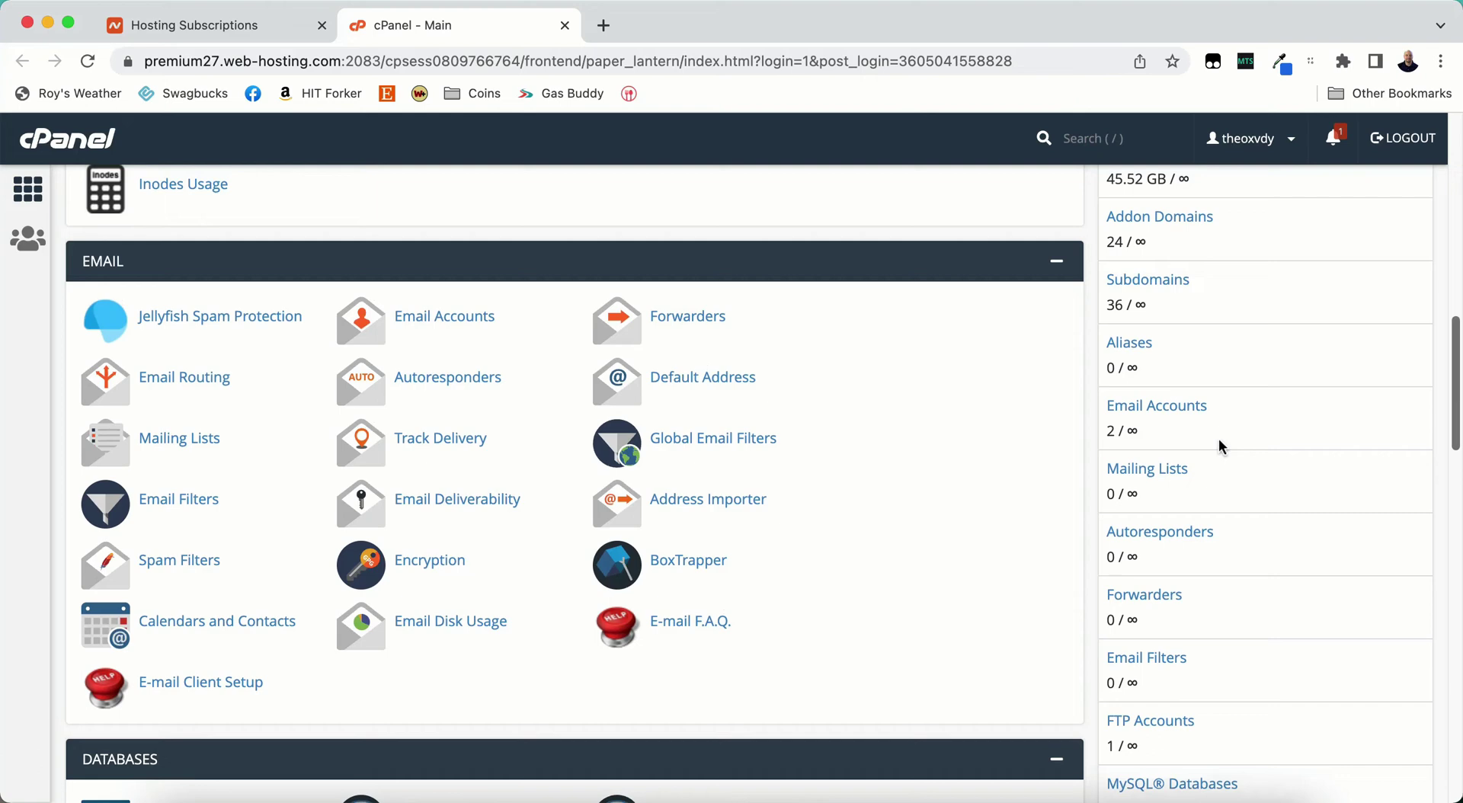
scroll(1221, 448, up, 5)
scroll(1218, 451, up, 1)
scroll(1214, 457, up, 5)
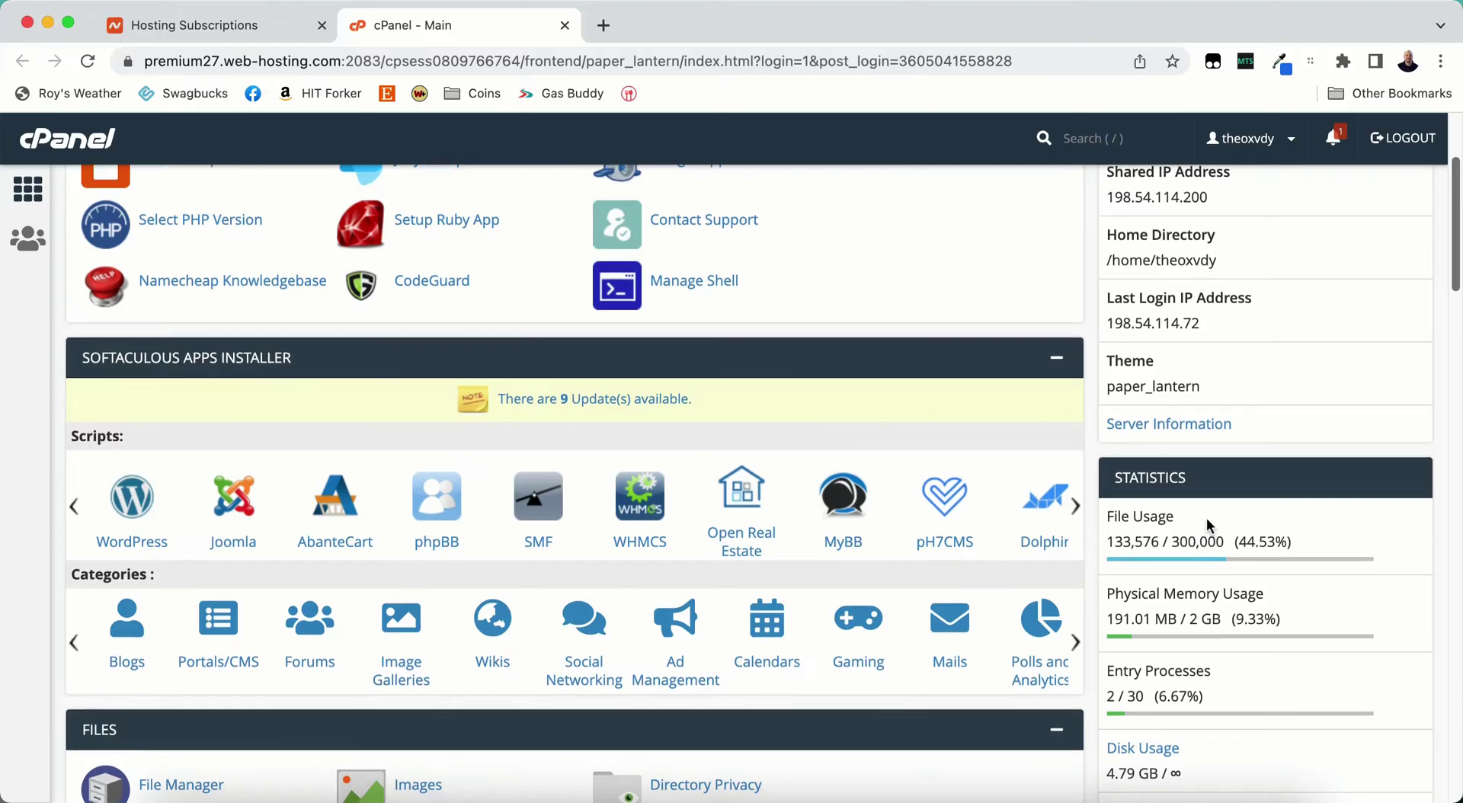
scroll(1205, 518, down, 9)
scroll(1207, 524, down, 1)
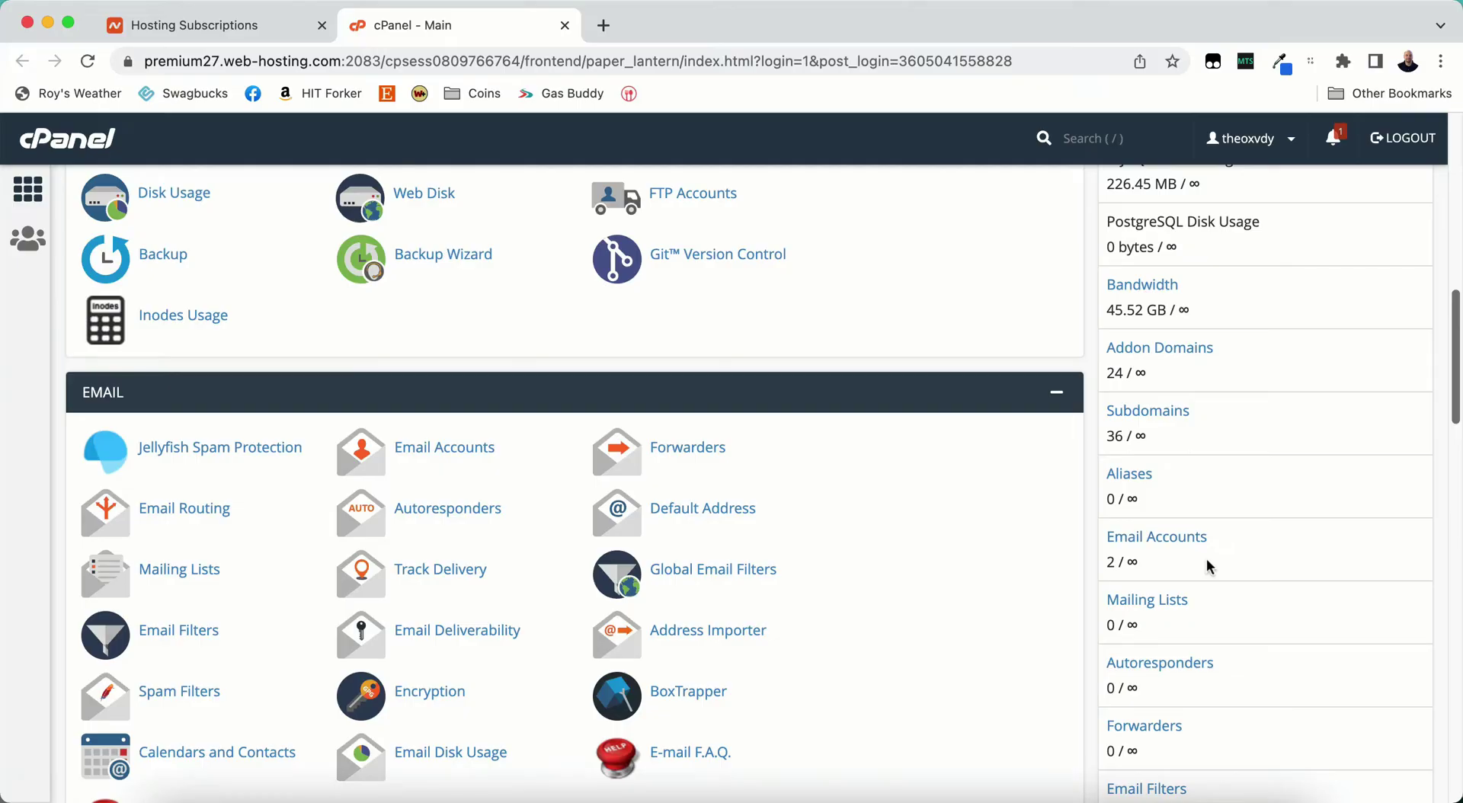
scroll(1205, 560, down, 3)
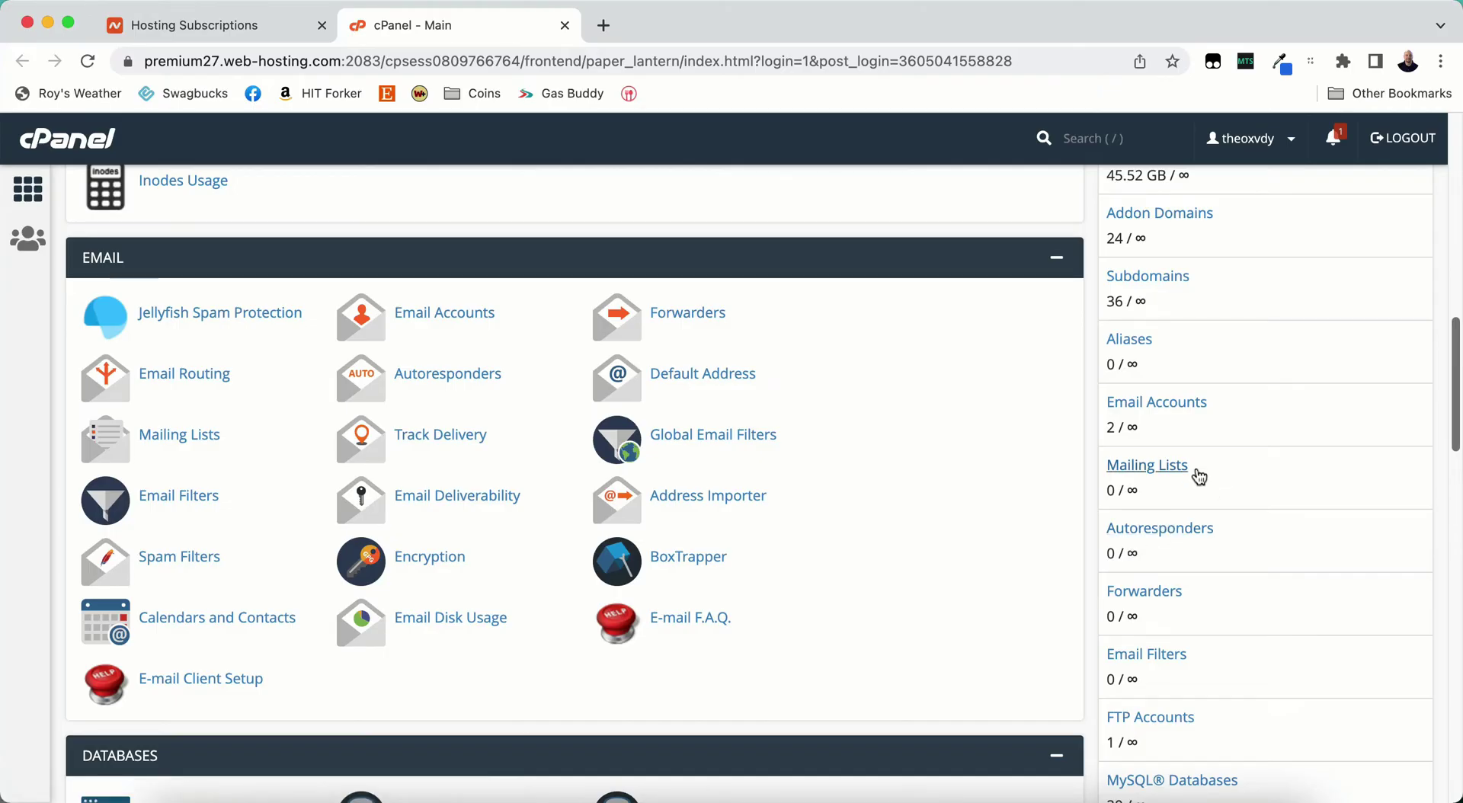
scroll(1191, 510, down, 5)
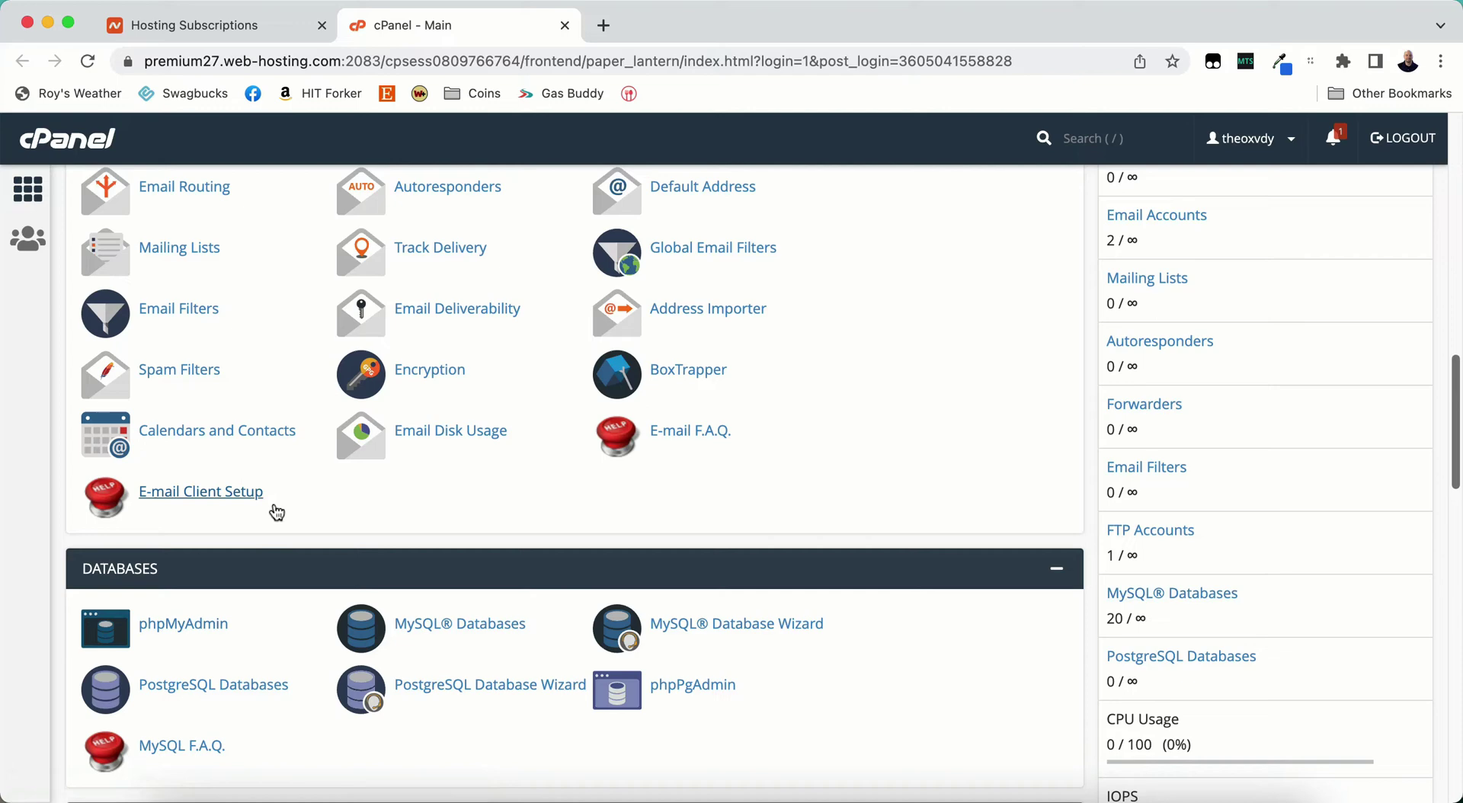
Skim the function sections from Email and Databases through Domains, Security and Metrics, ending back at Files
scroll(350, 523, down, 1)
scroll(350, 523, down, 20)
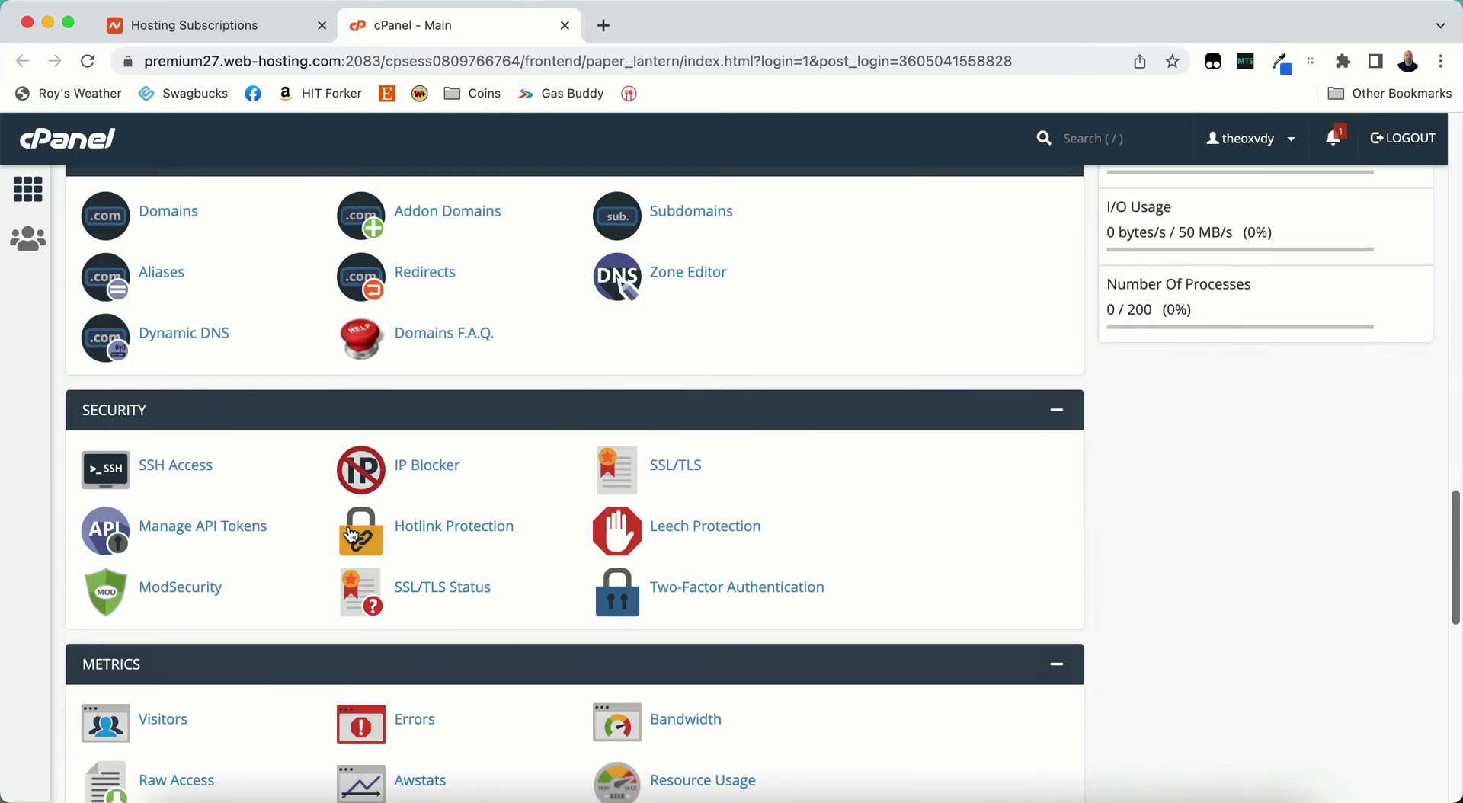
scroll(213, 526, down, 5)
scroll(217, 529, up, 20)
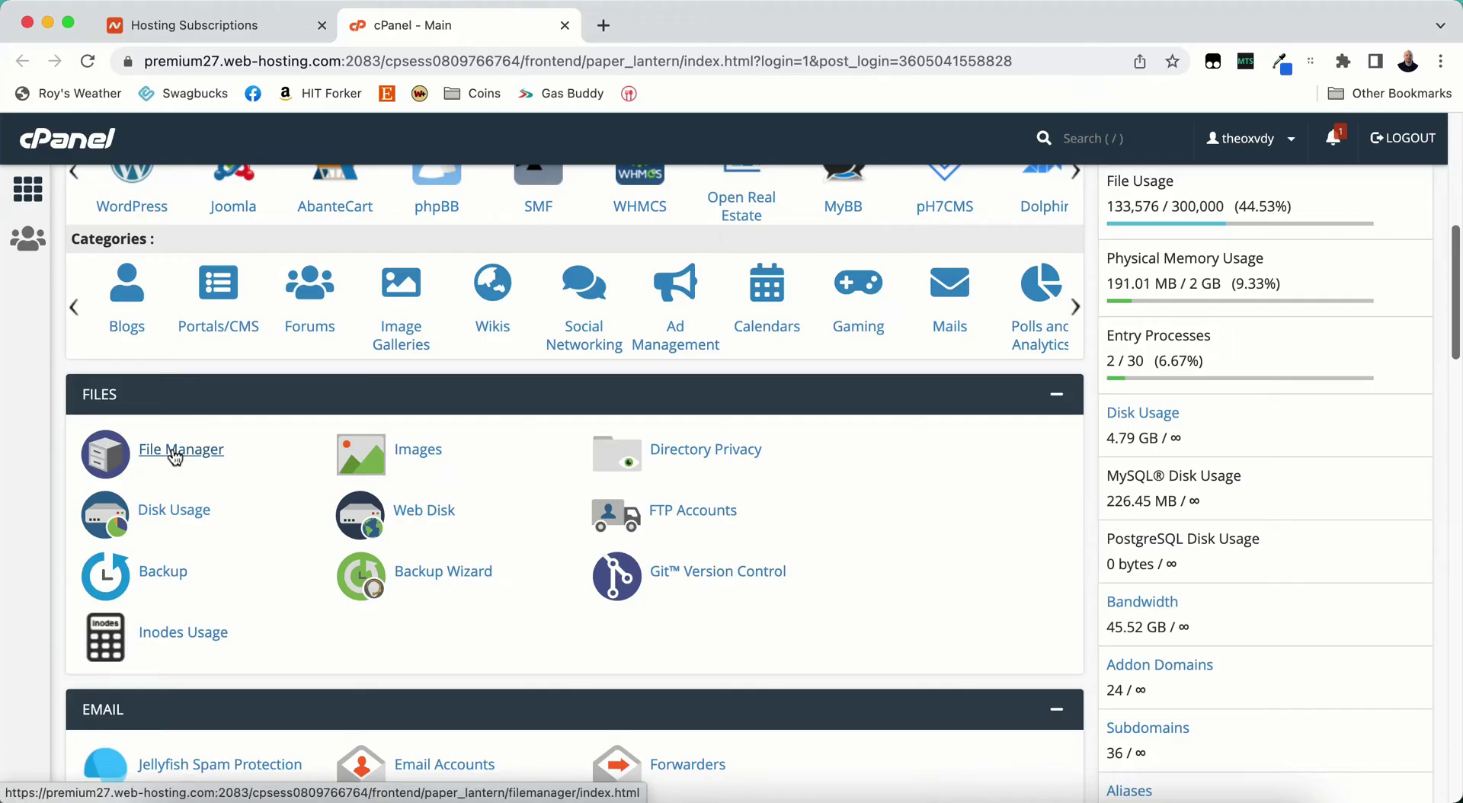
Examine the Statistics for CPU usage, IOPS, I/O usage and number of processes
scroll(1277, 509, down, 15)
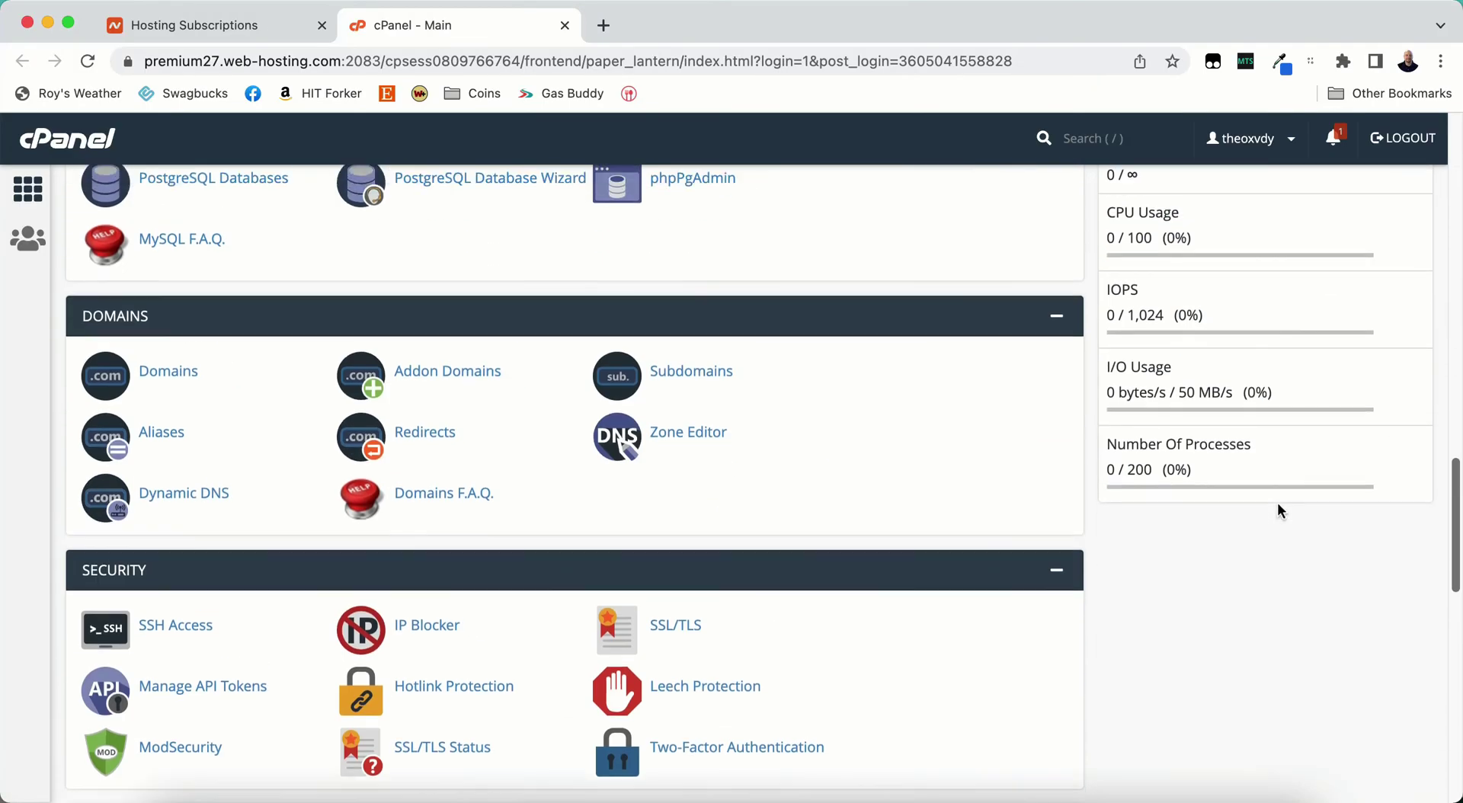
scroll(1277, 503, up, 4)
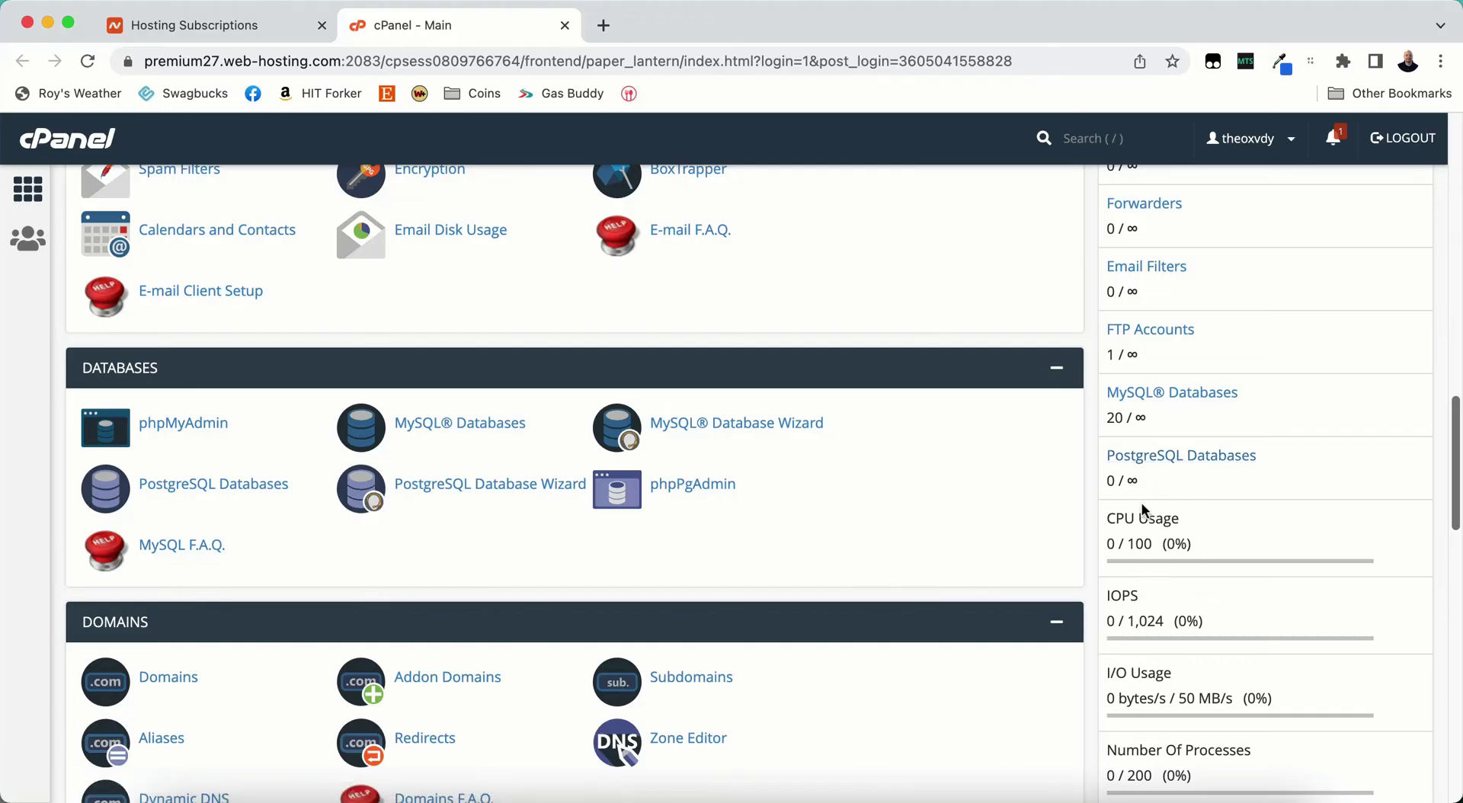
scroll(1120, 488, down, 2)
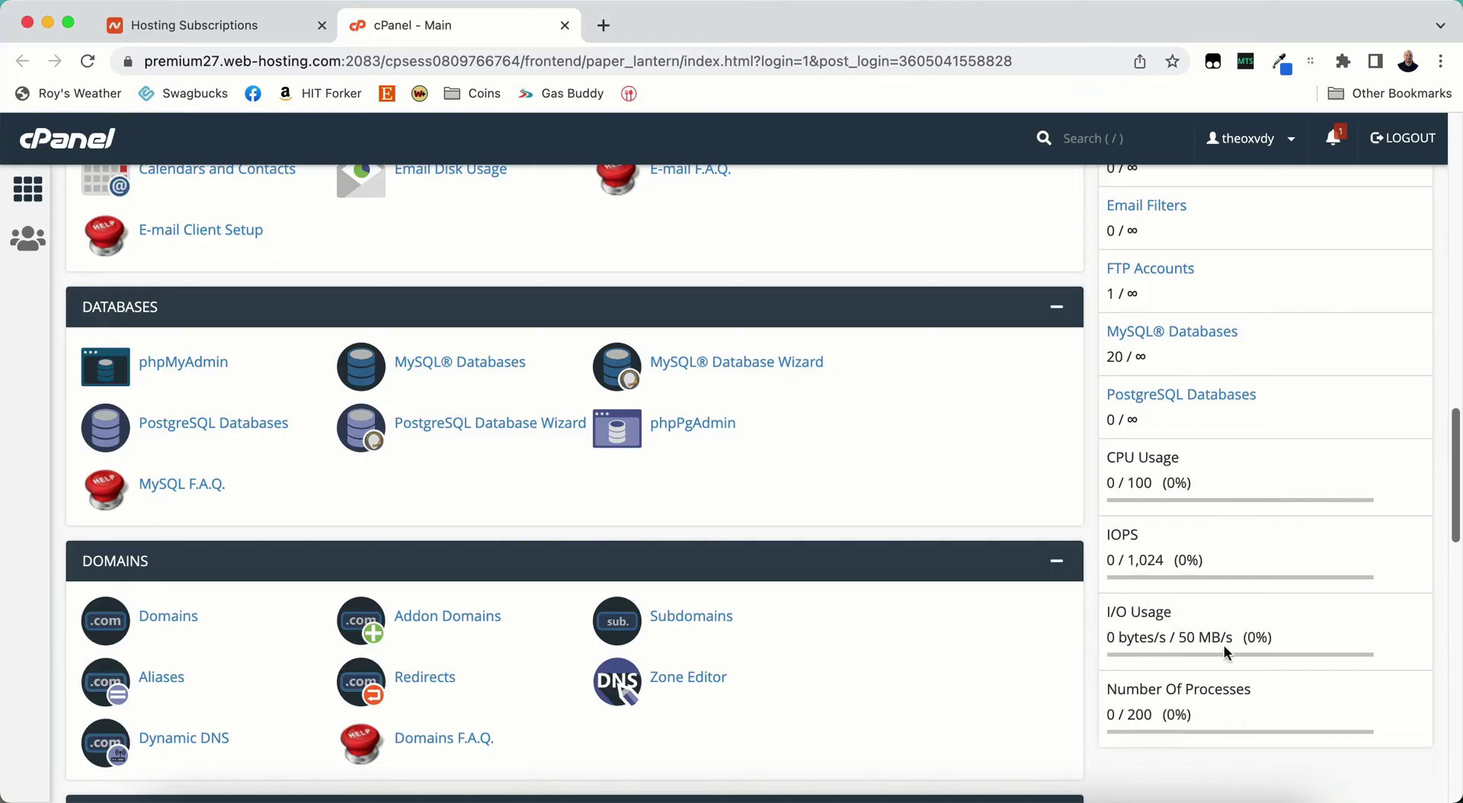
scroll(1226, 652, down, 1)
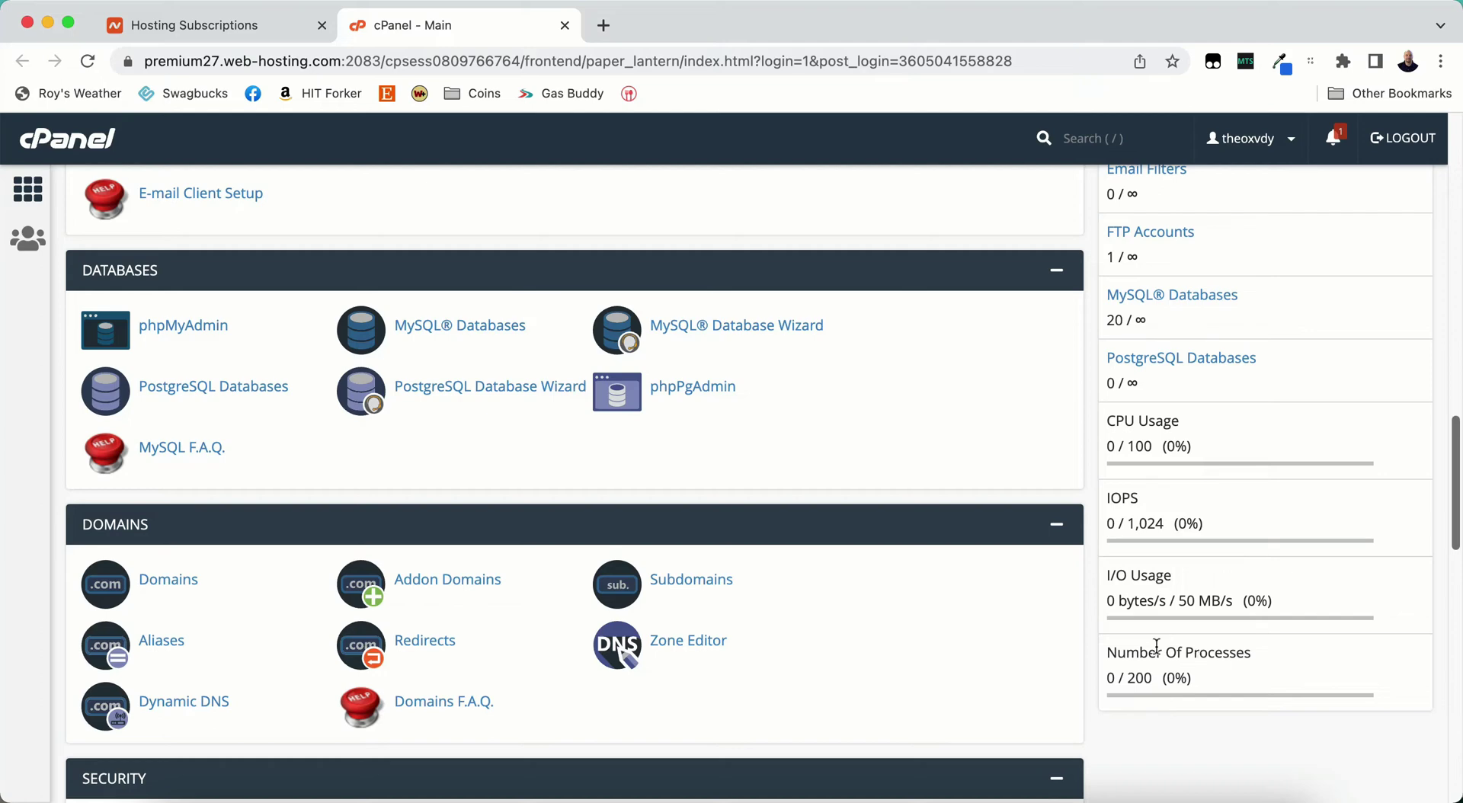
Look over the Exclusive for Namecheap Customers tools, including Select PHP Version and AutoBackup
scroll(480, 472, up, 15)
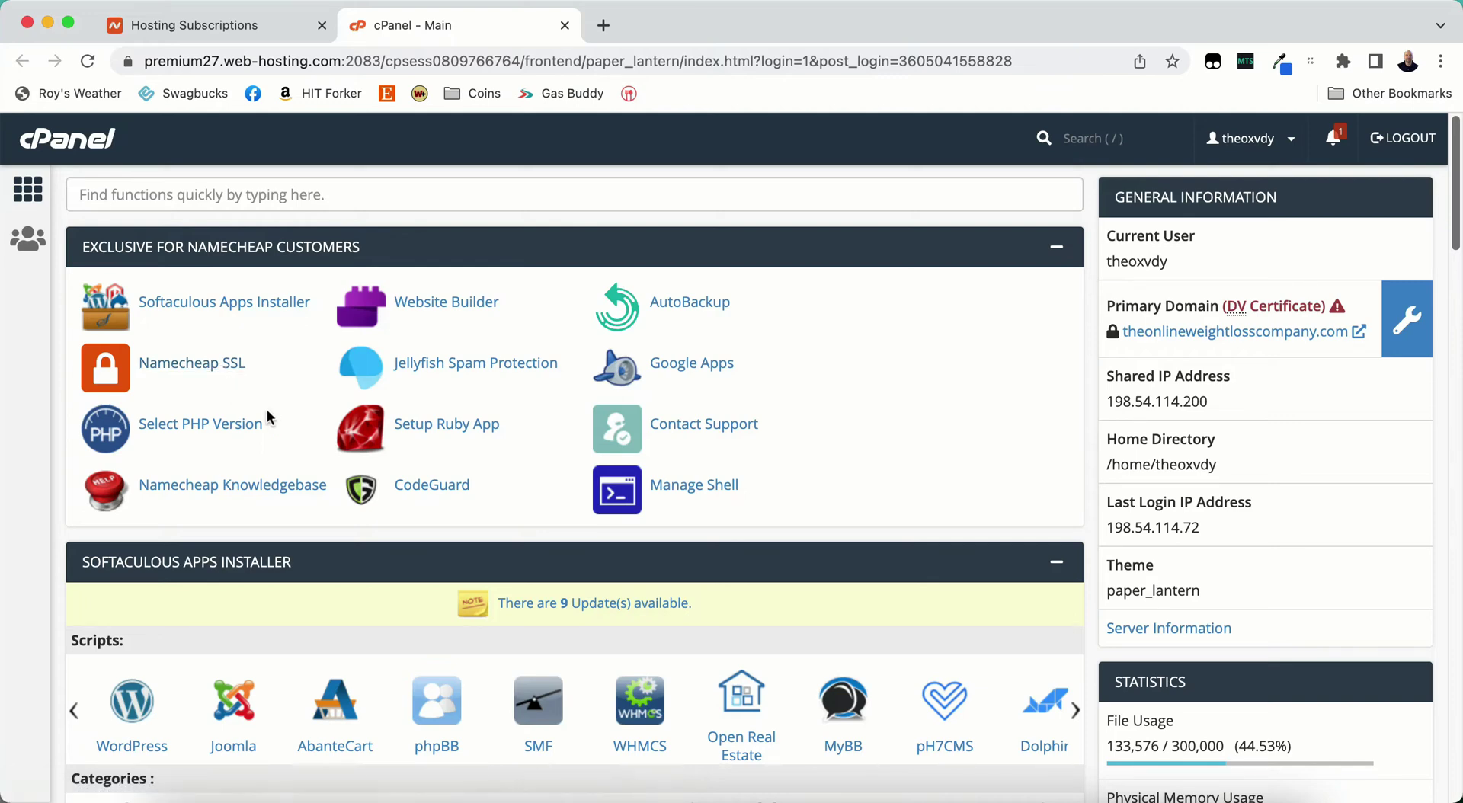
scroll(254, 421, down, 1)
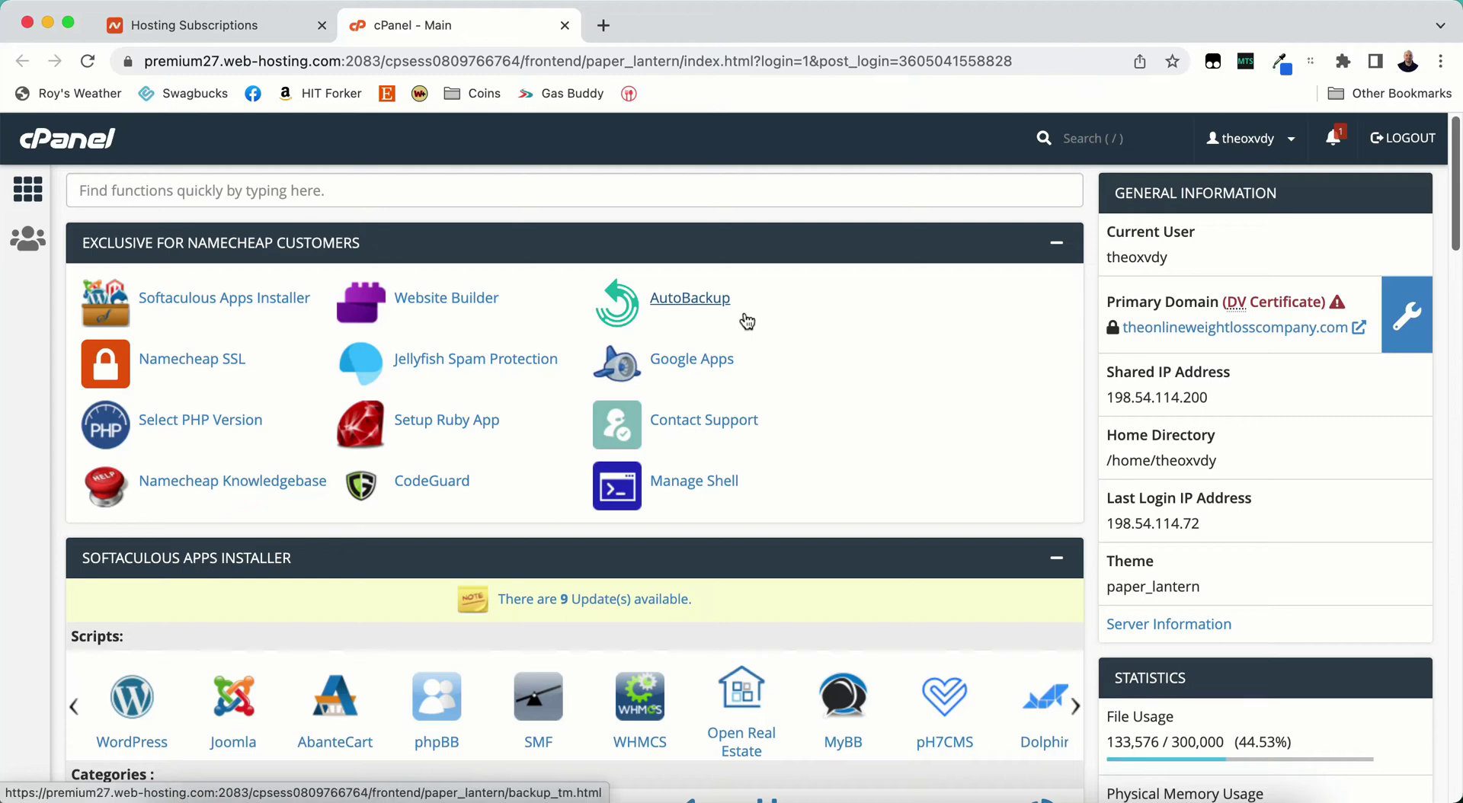
scroll(1191, 465, down, 4)
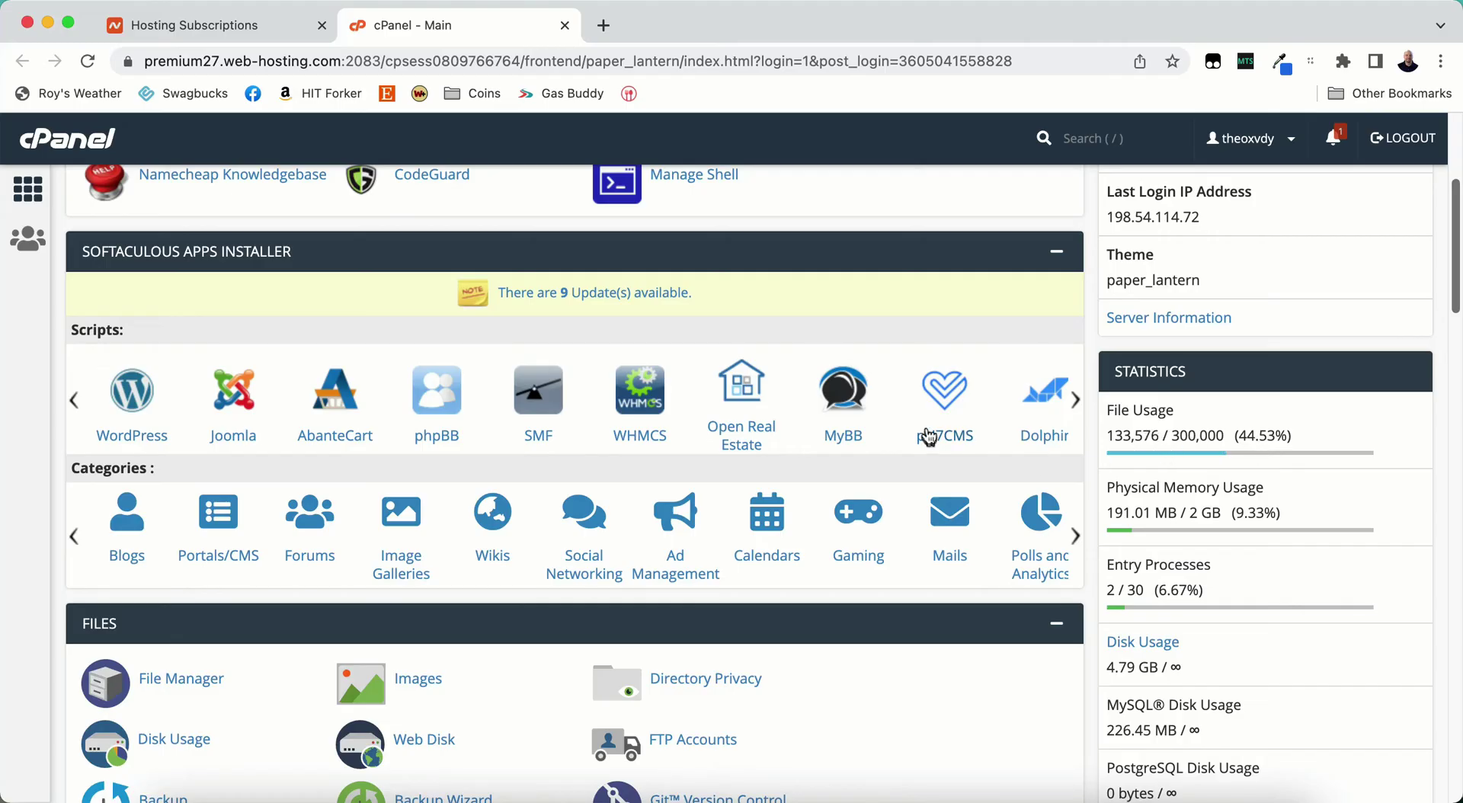
scroll(922, 434, up, 4)
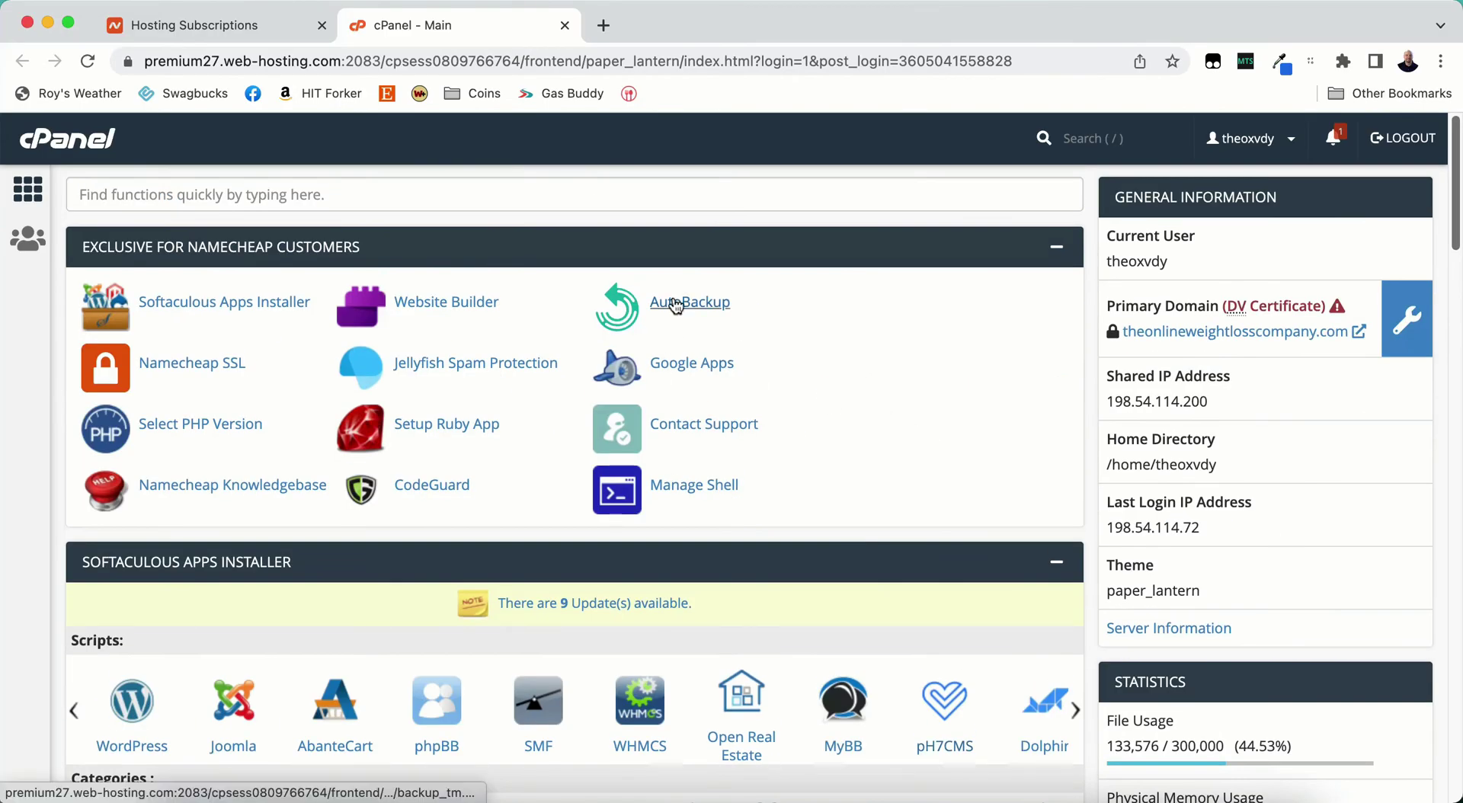
Look through the scripts and categories offered in the Softaculous Apps Installer section
scroll(1250, 484, down, 4)
scroll(1215, 482, down, 1)
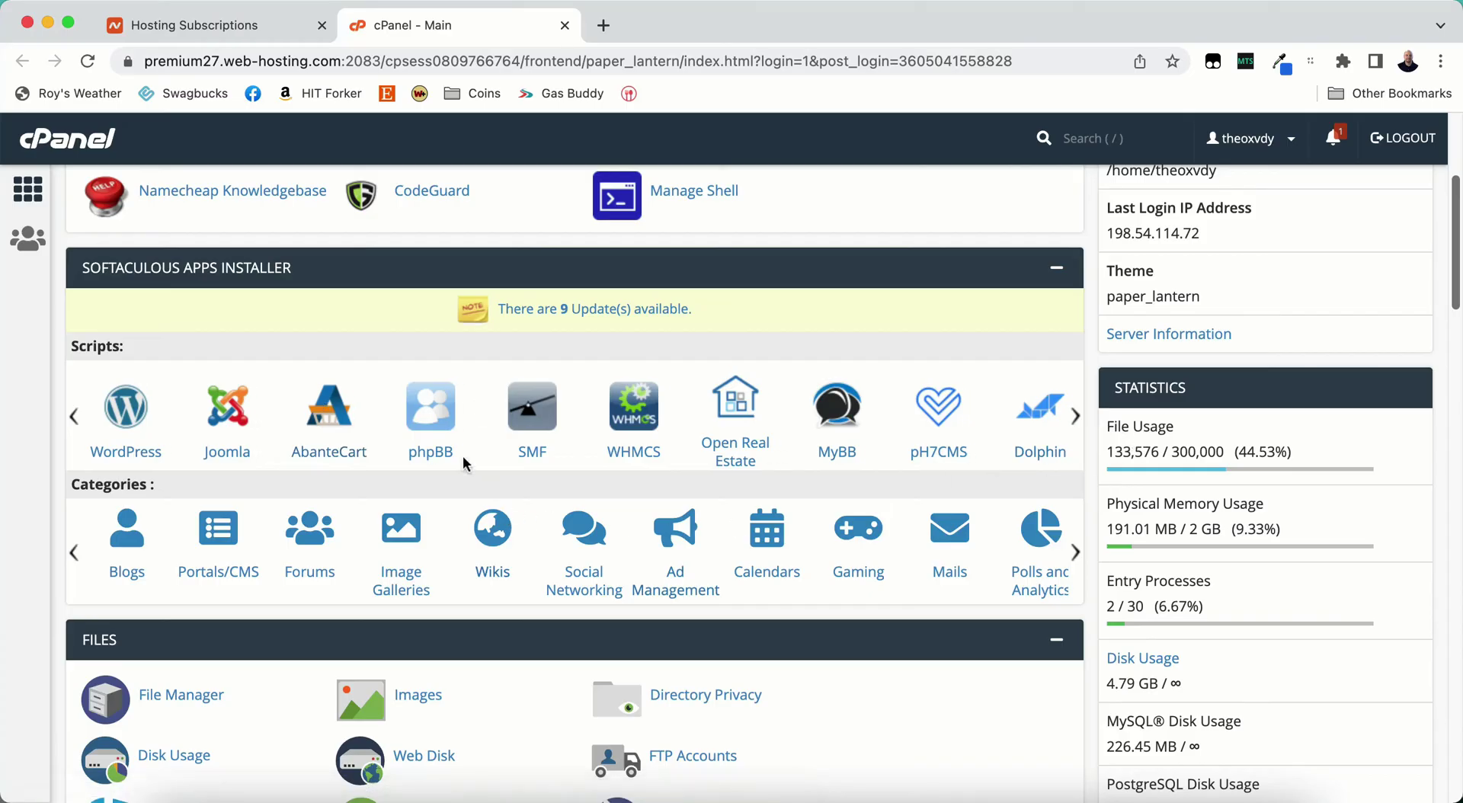
scroll(439, 432, down, 1)
scroll(438, 433, down, 1)
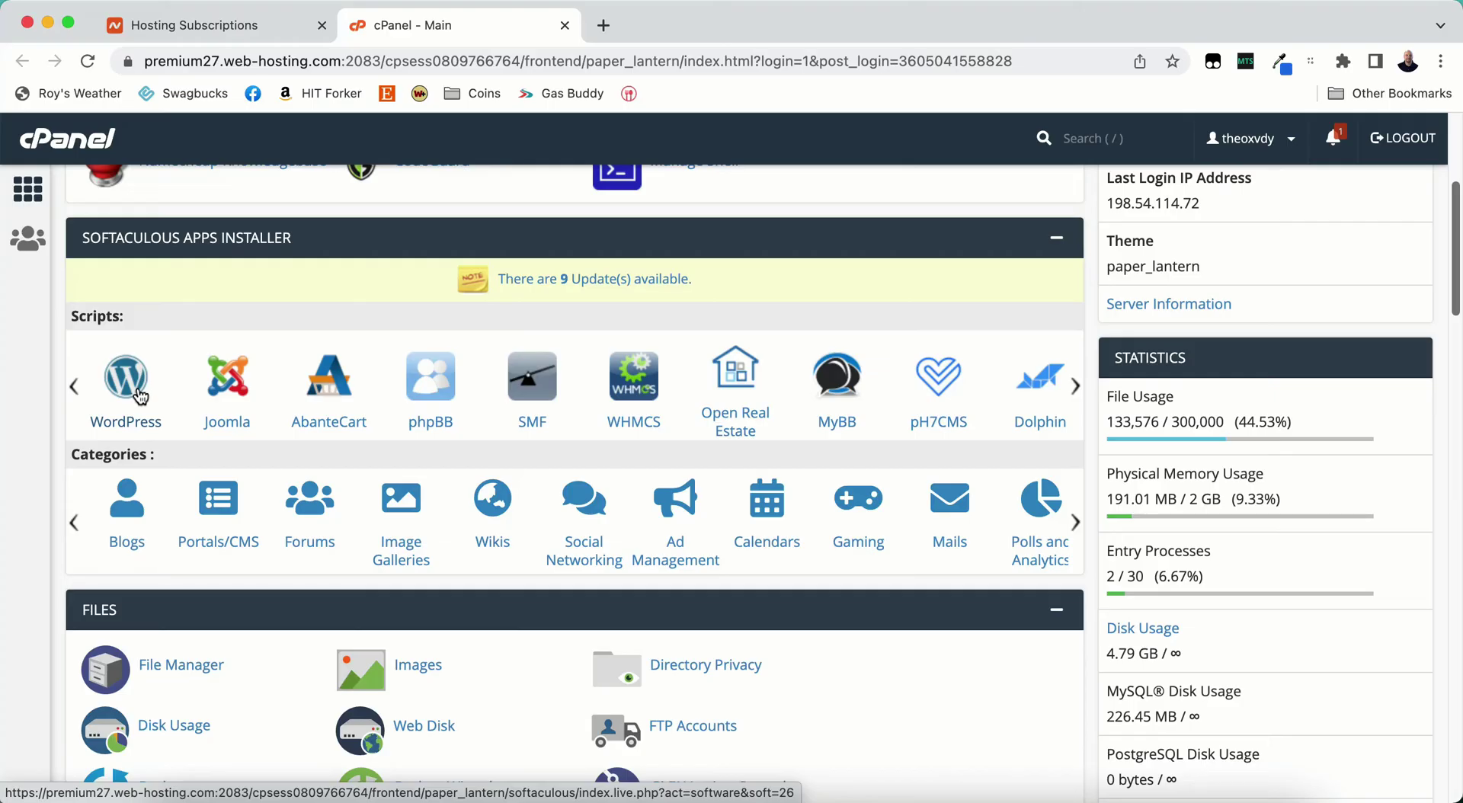
Open the WordPress script from Softaculous Apps Installer in a new browser tab and switch to it
scroll(127, 381, down, 1)
scroll(127, 381, down, 1)
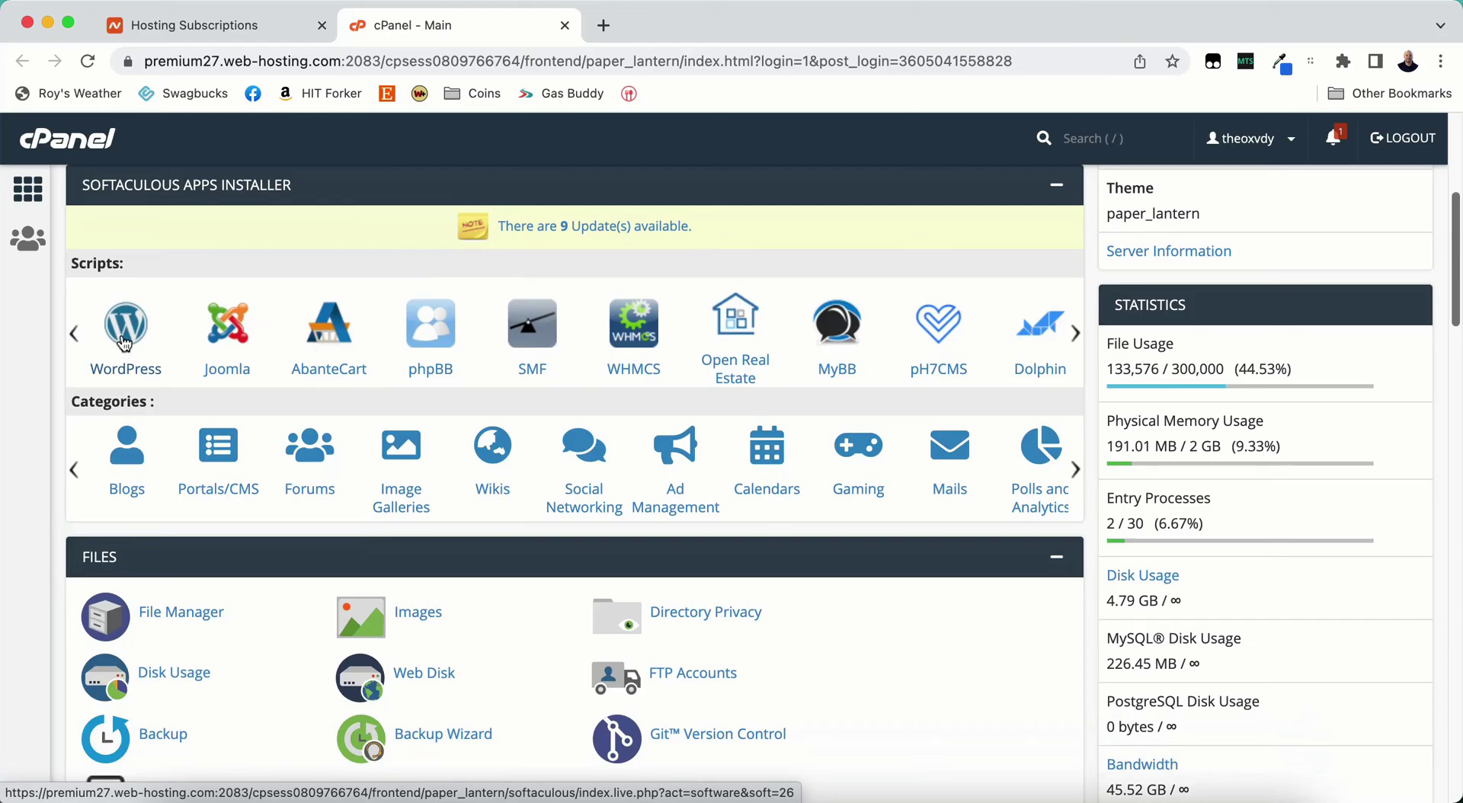
super+click(125, 341)
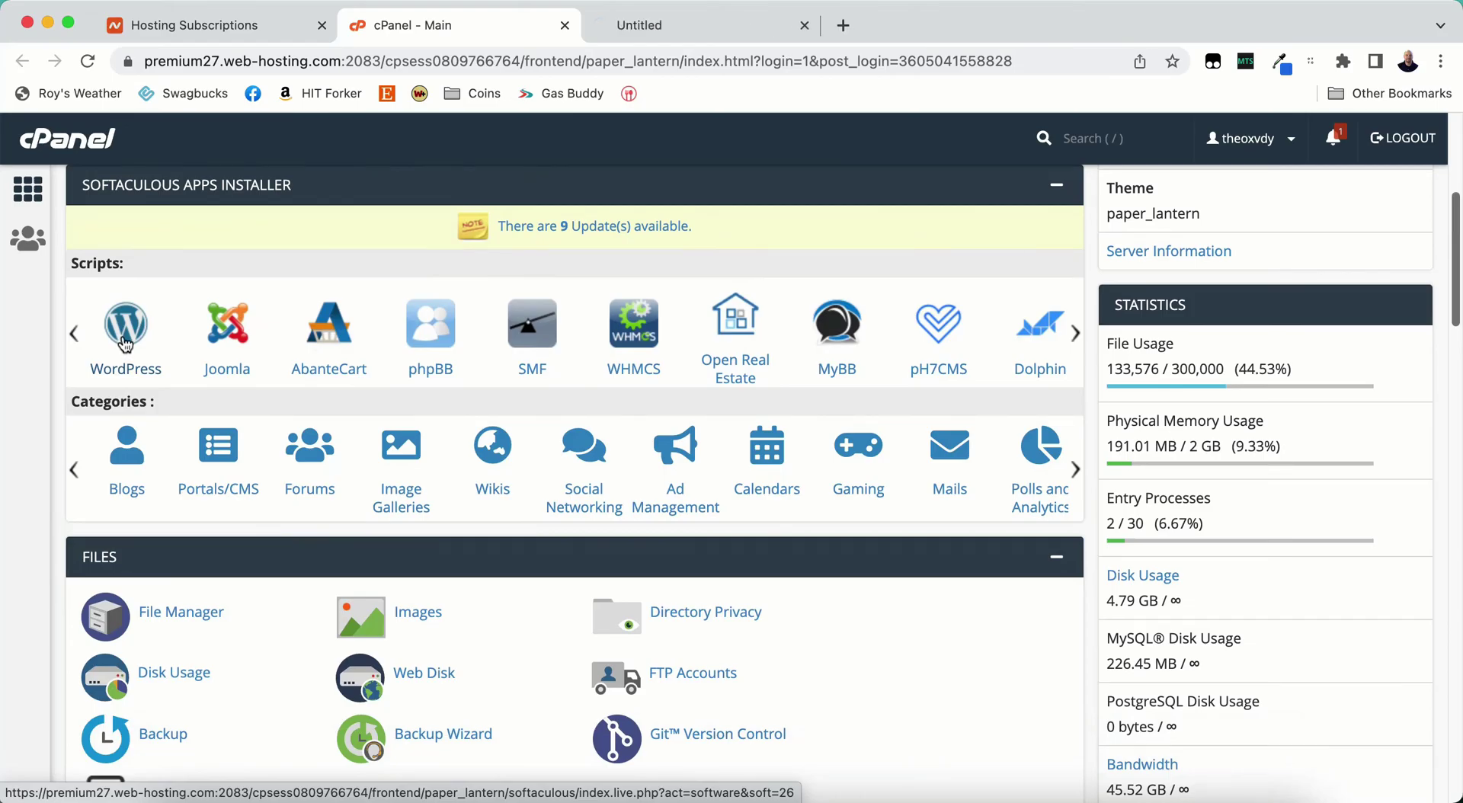
click(653, 32)
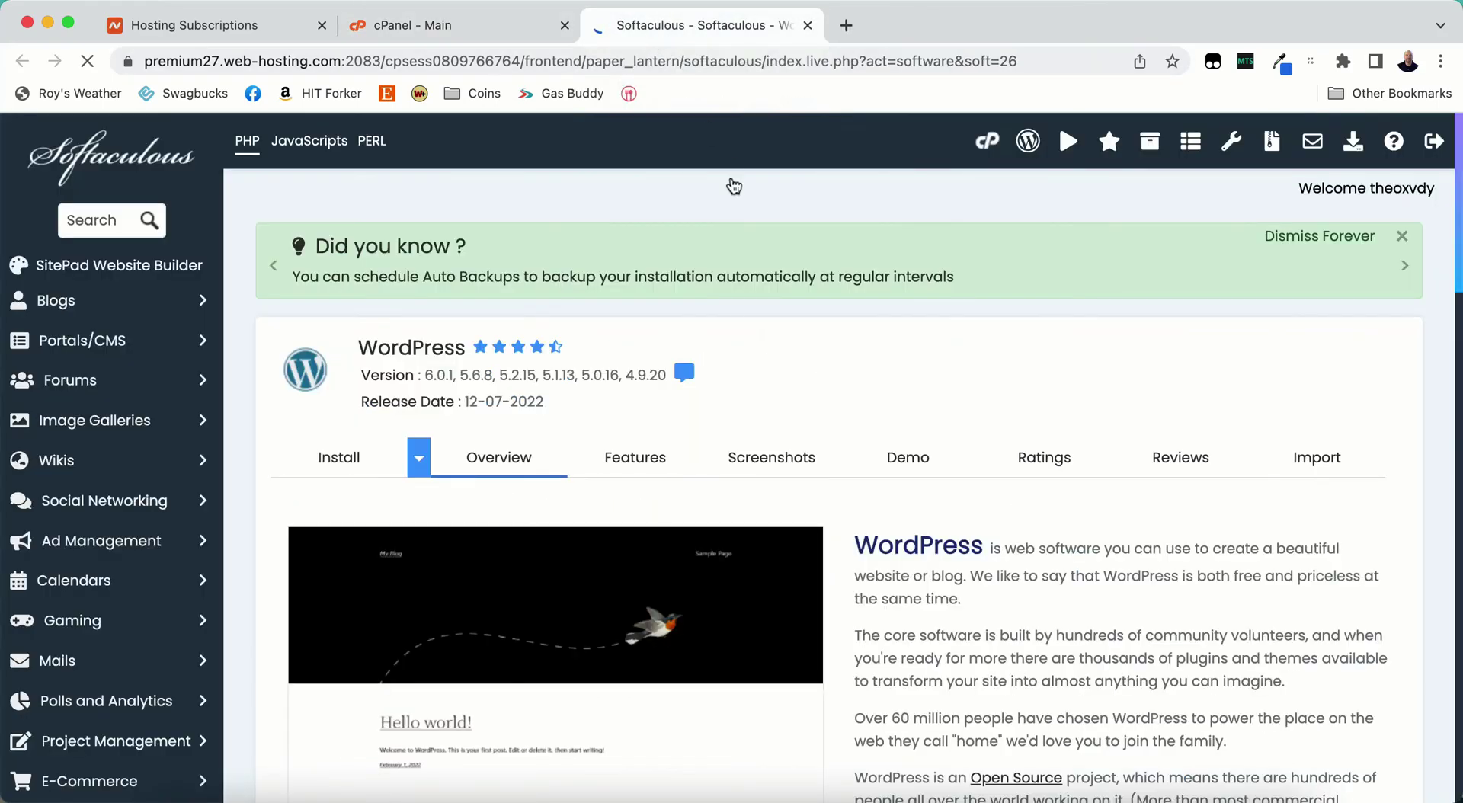
Review the WordPress overview in Softaculous and the list of current installations with their management options
scroll(730, 177, down, 20)
scroll(724, 182, up, 15)
scroll(720, 185, up, 5)
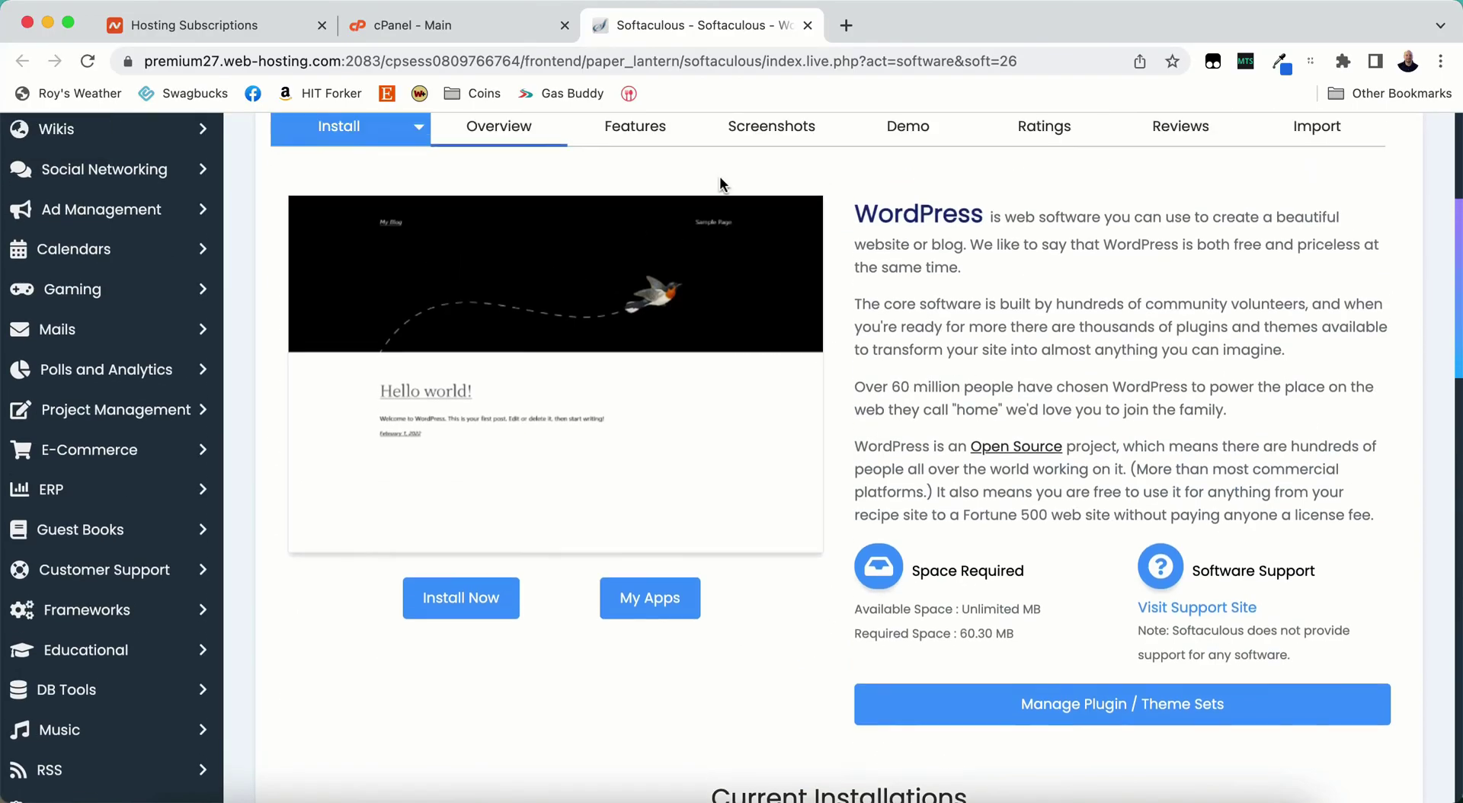
scroll(1032, 280, down, 12)
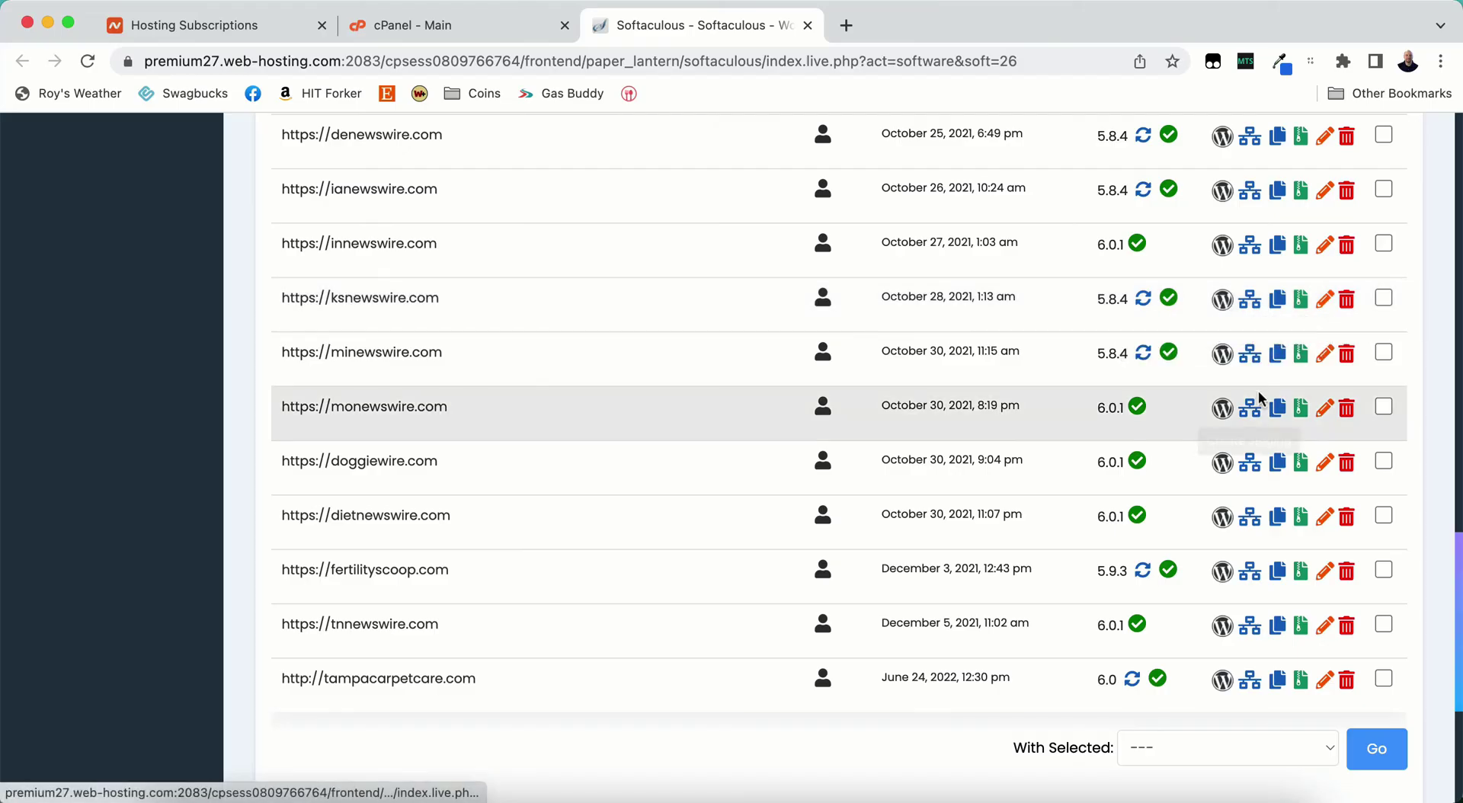
scroll(1156, 364, up, 10)
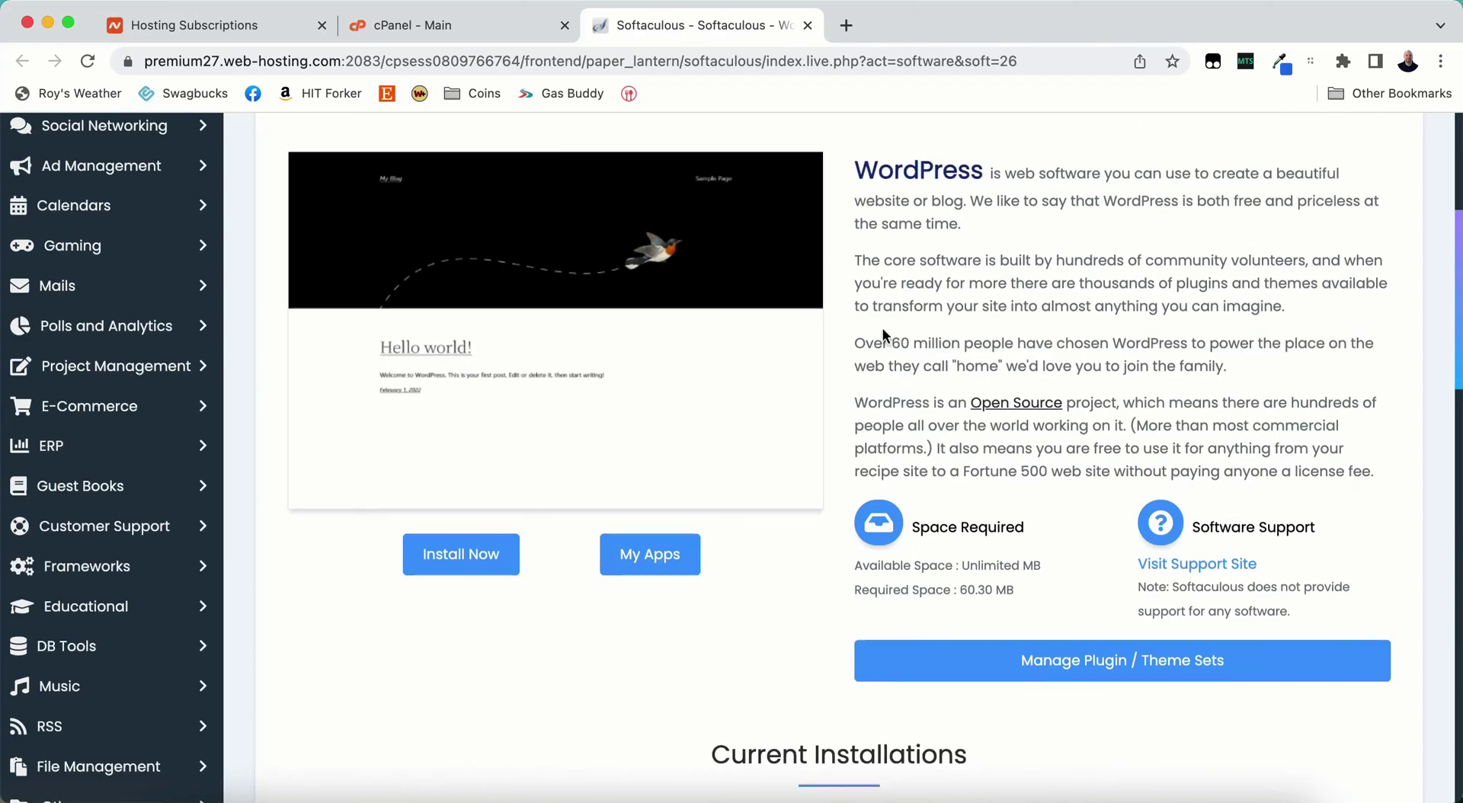
scroll(882, 328, up, 5)
Close the Softaculous WordPress tab and return to the cPanel home page
click(473, 34)
click(633, 30)
click(807, 27)
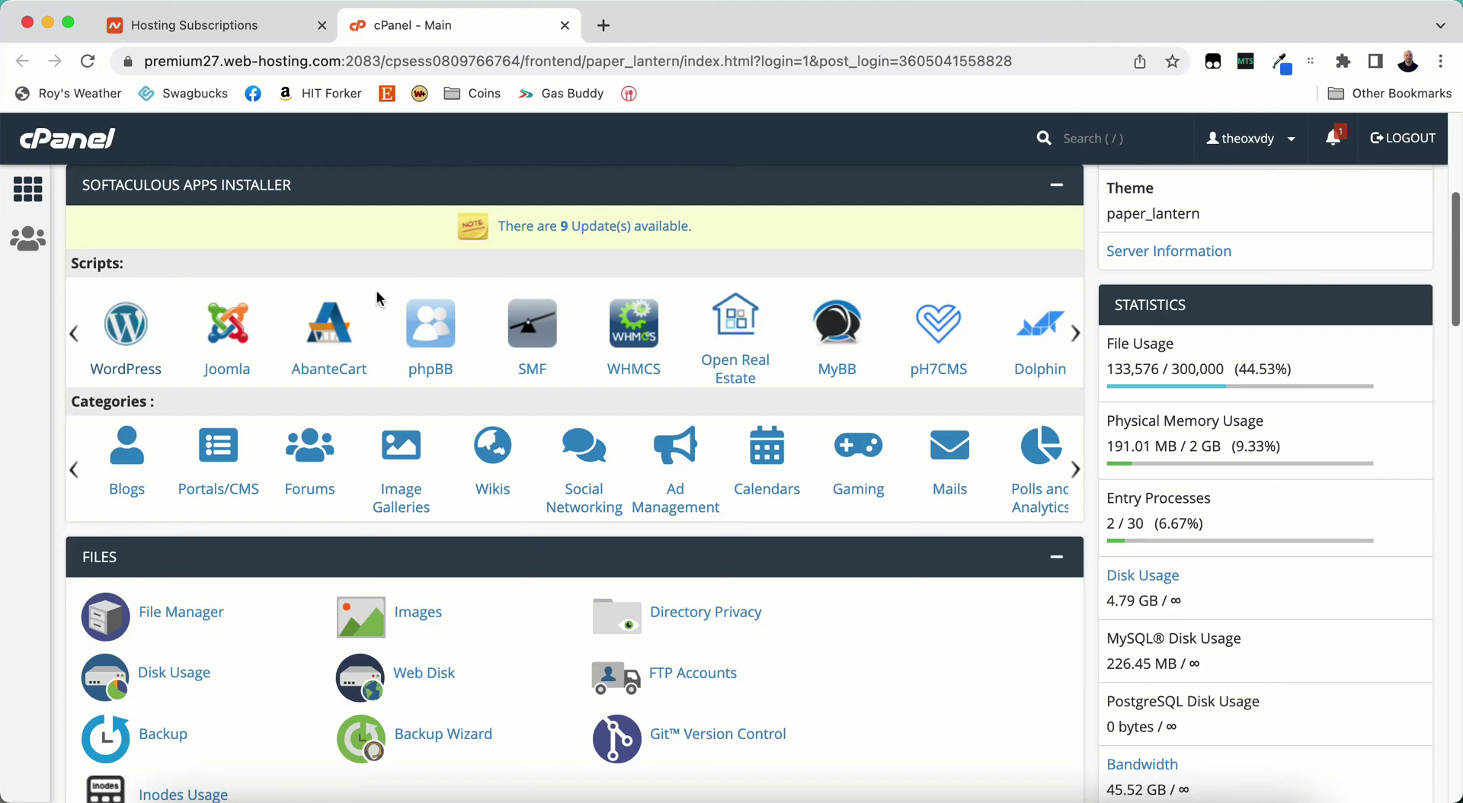
Examine the Files section tools alongside the file, disk and bandwidth Statistics
scroll(393, 290, down, 5)
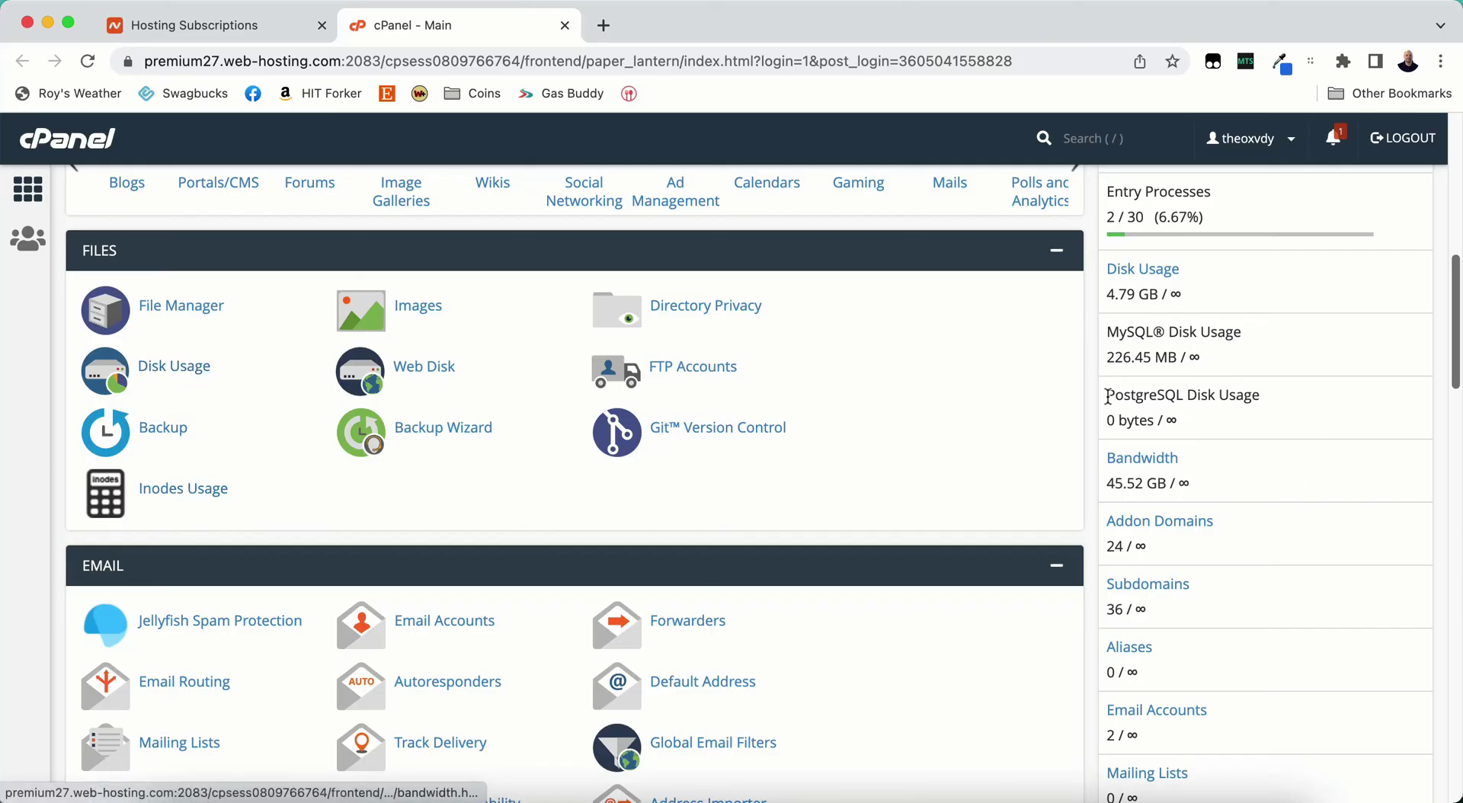
scroll(1253, 288, up, 4)
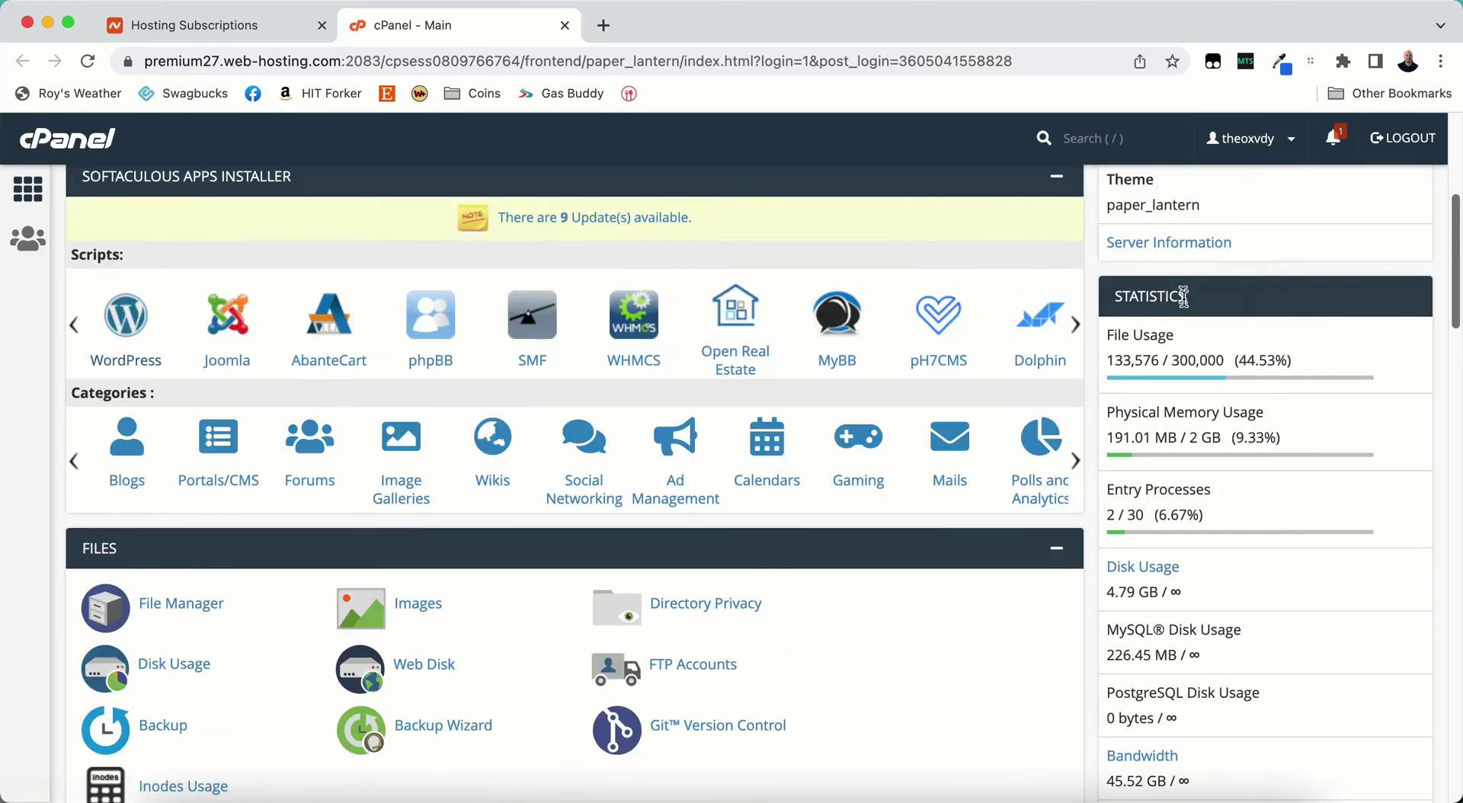
scroll(451, 395, down, 5)
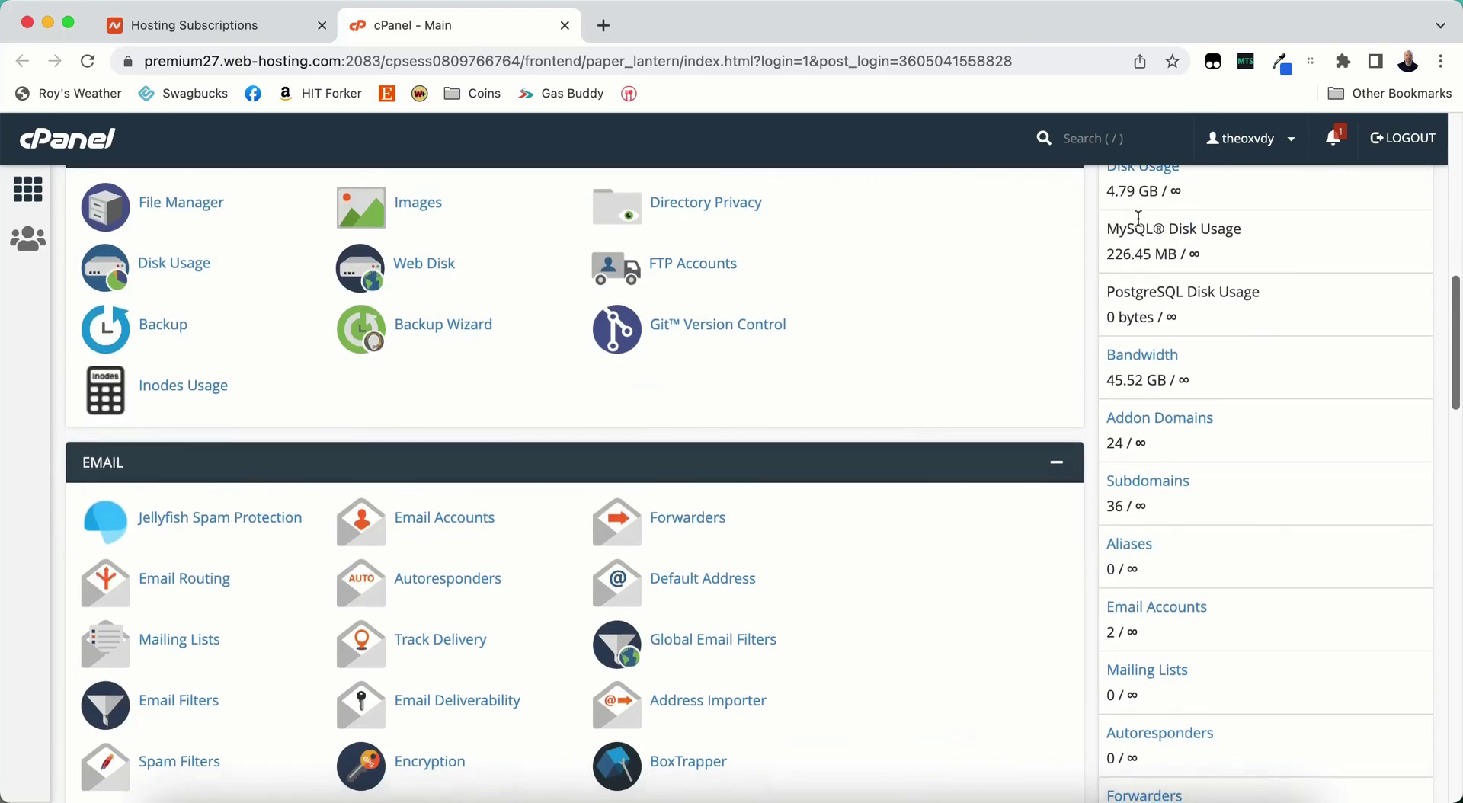
scroll(1166, 221, up, 1)
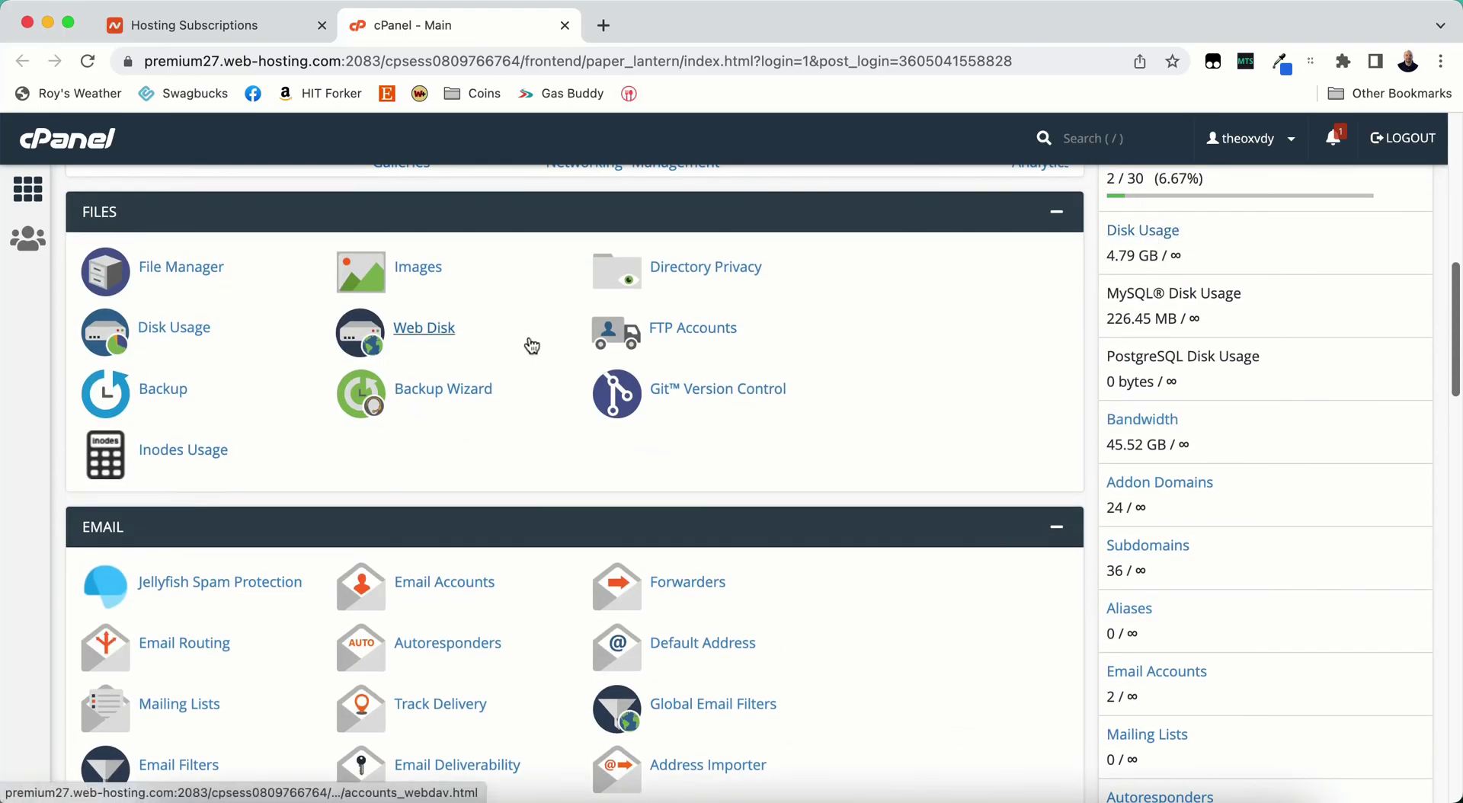
Review the Email section functions and compare them with the matching Statistics entries
scroll(530, 348, down, 2)
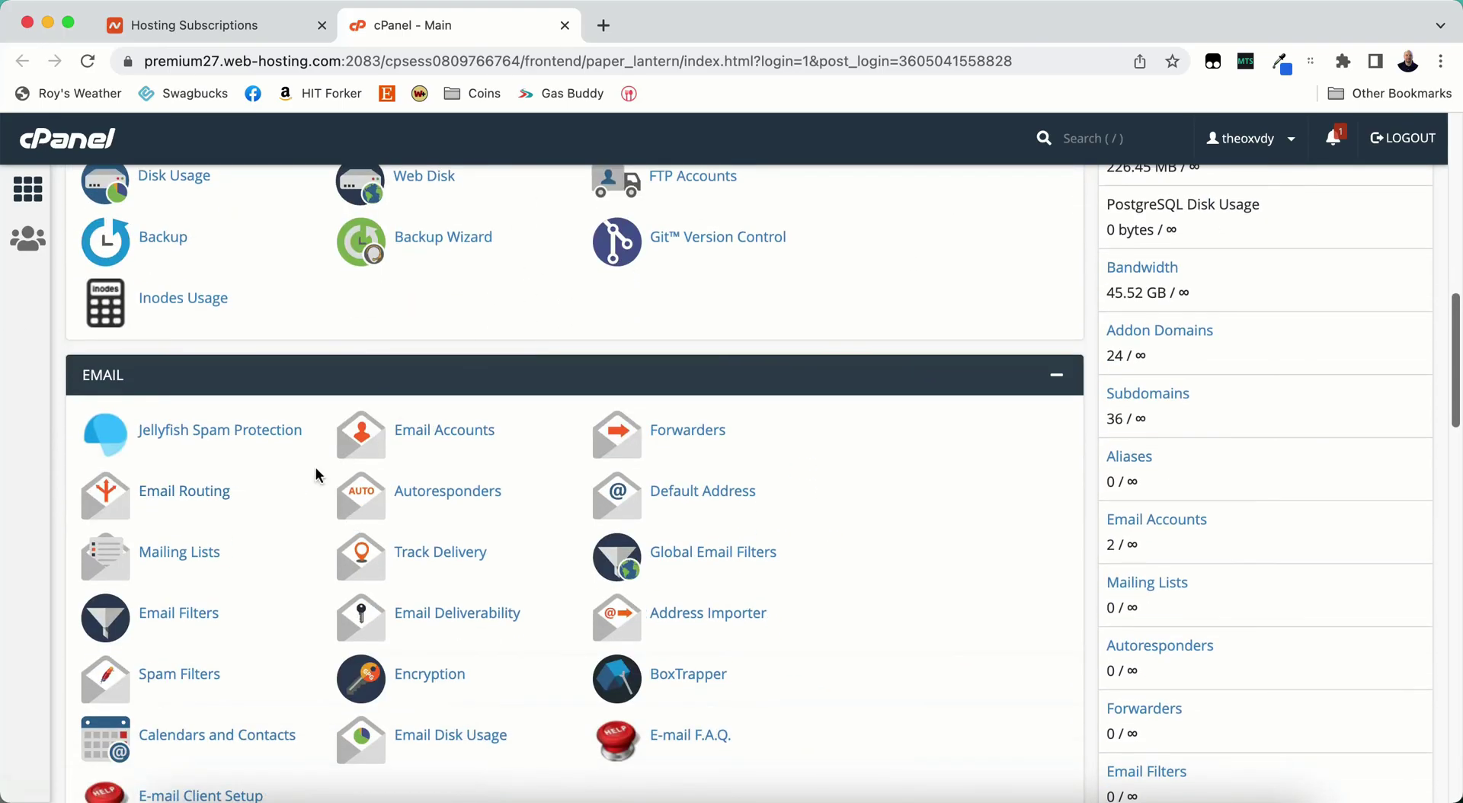
scroll(229, 408, down, 5)
scroll(145, 329, up, 5)
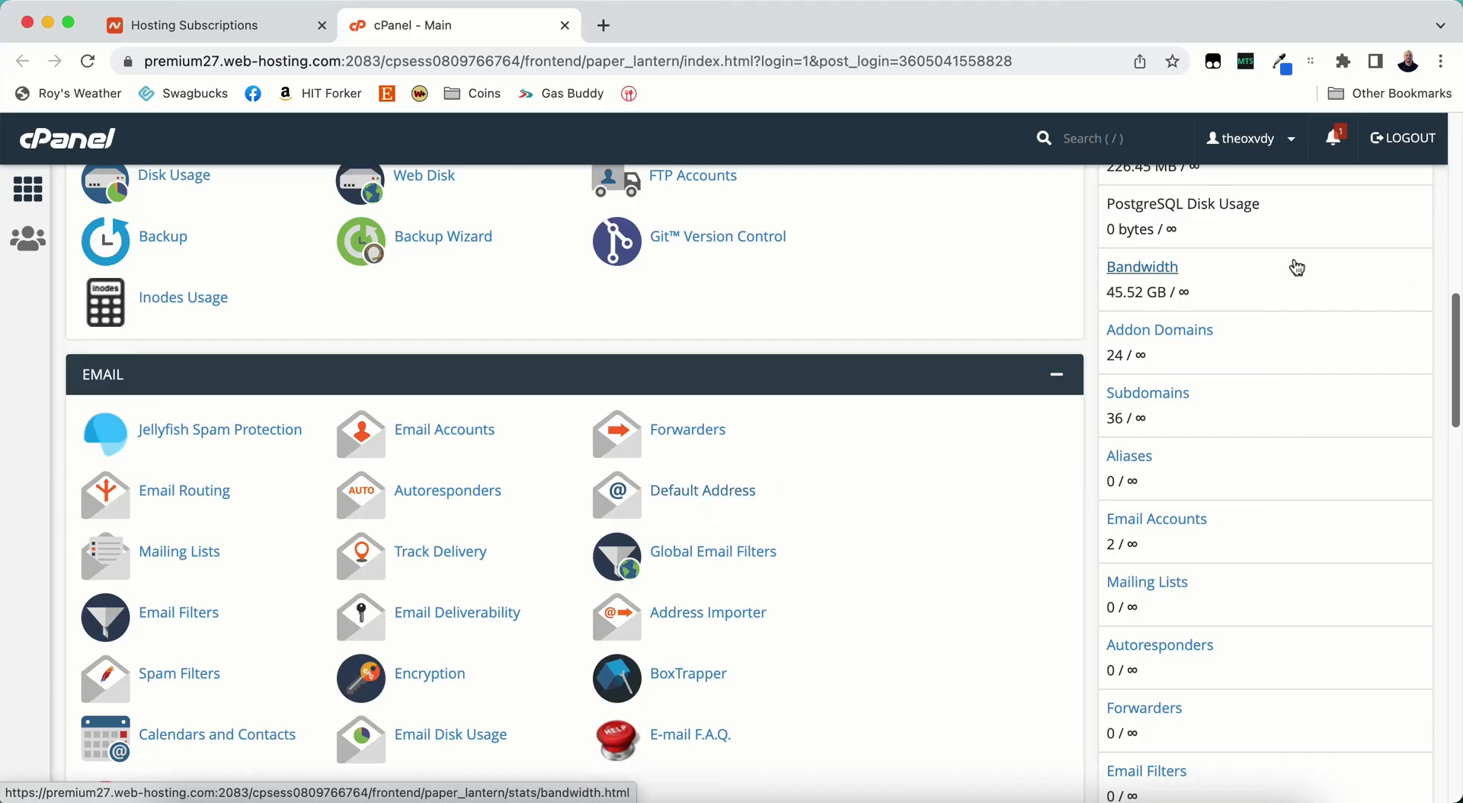
scroll(1219, 335, up, 5)
scroll(838, 385, down, 8)
scroll(523, 381, up, 1)
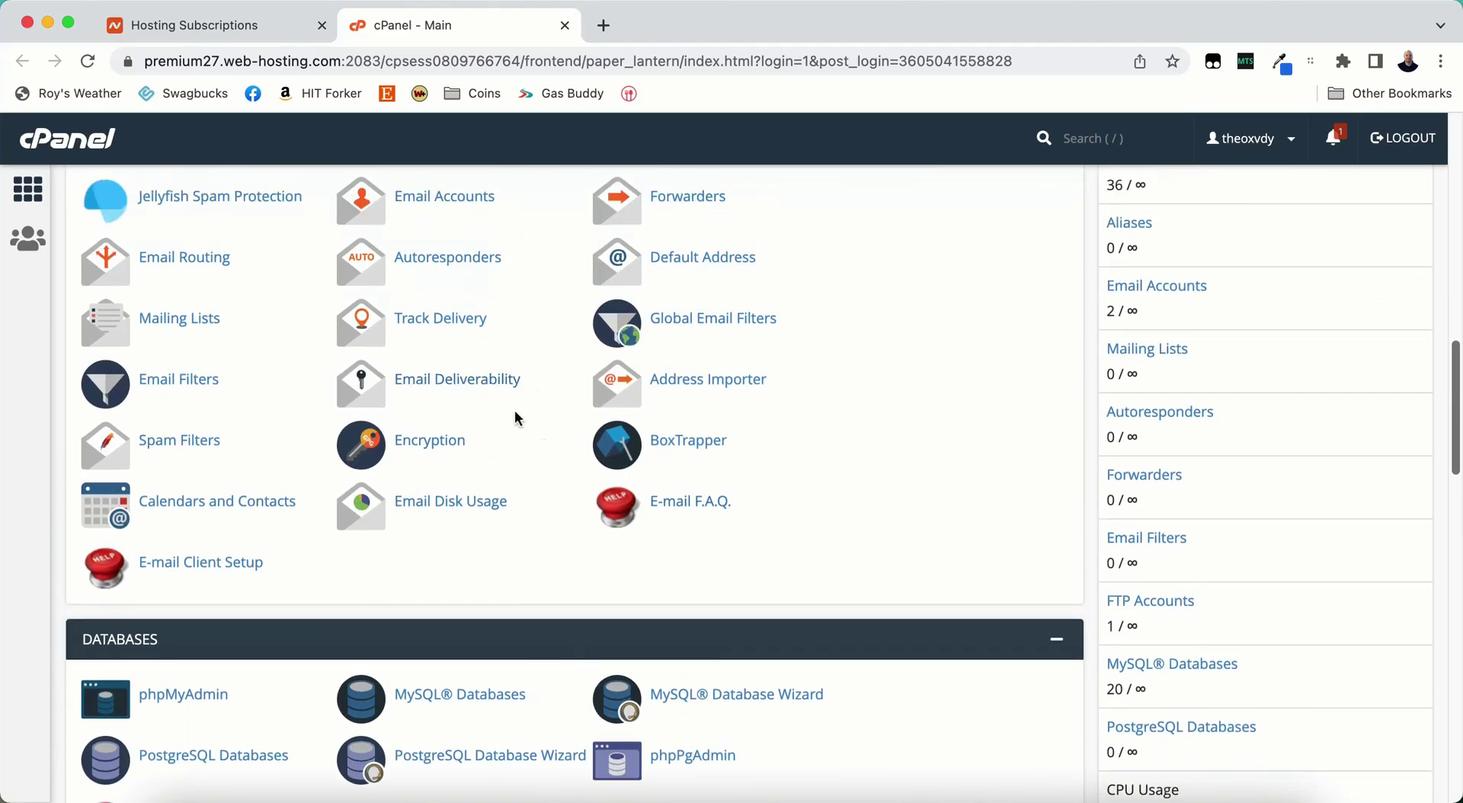
Look over the remaining Email tools and the Databases section, including phpMyAdmin and MySQL Databases
scroll(483, 417, down, 2)
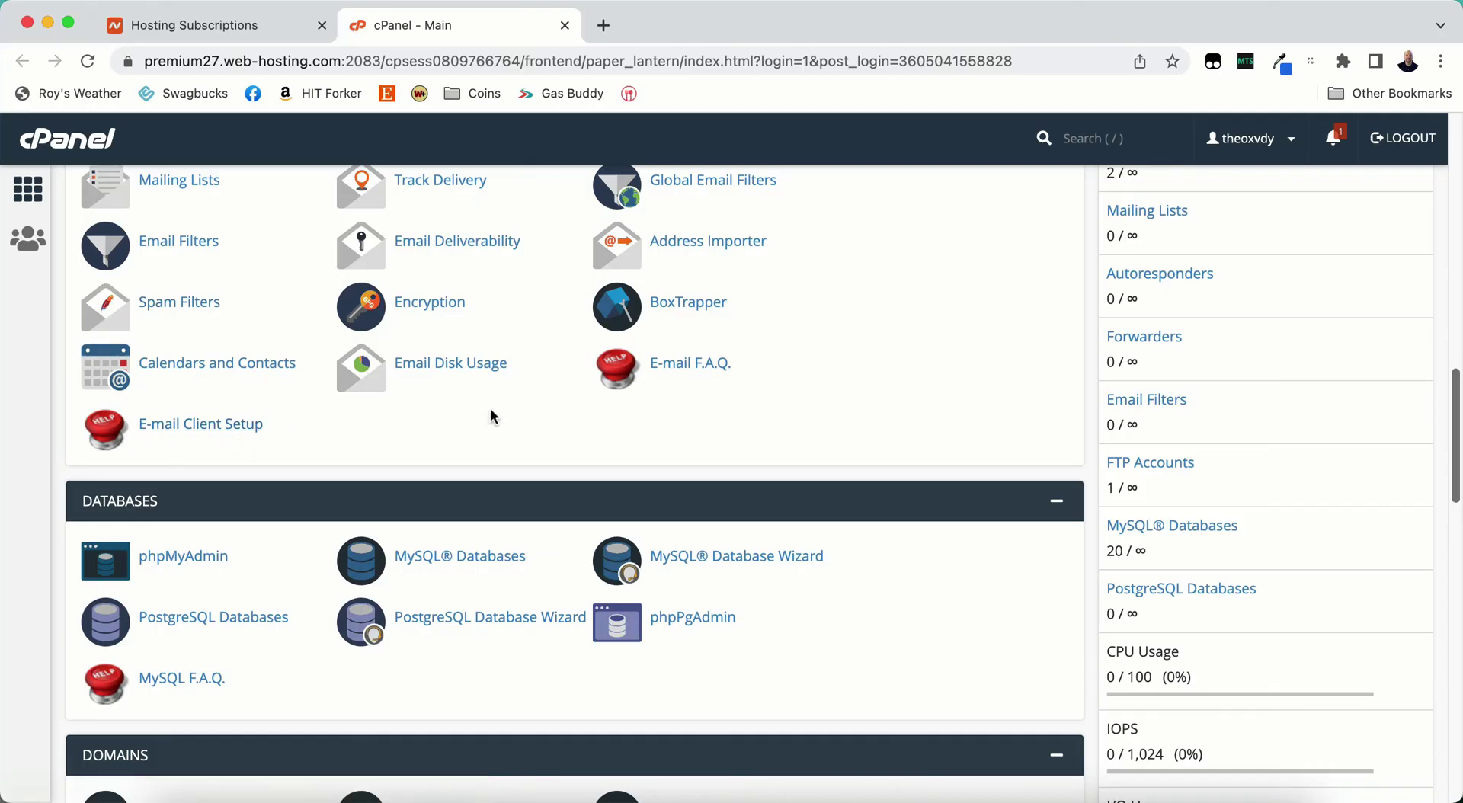
scroll(610, 404, up, 6)
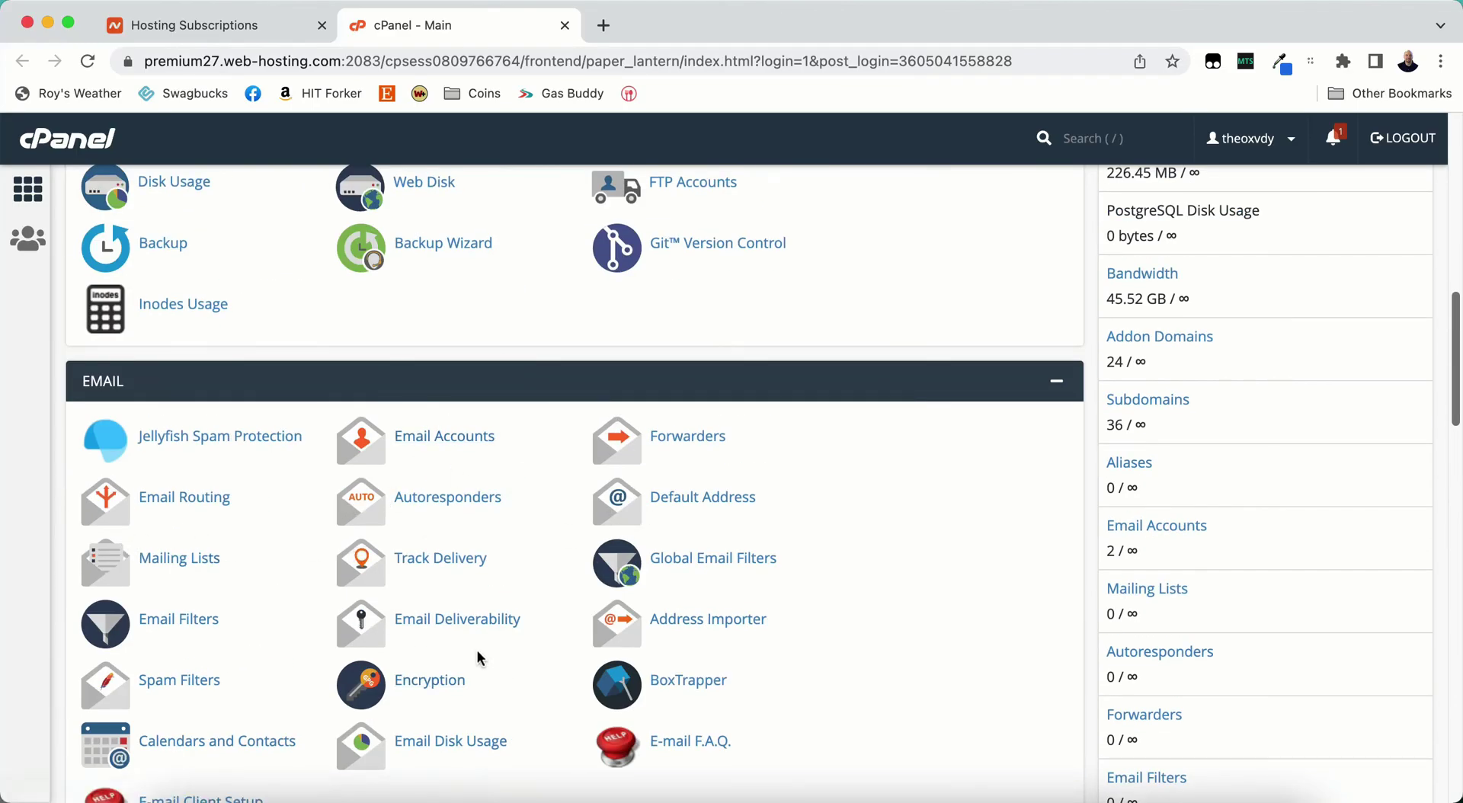
scroll(504, 592, down, 6)
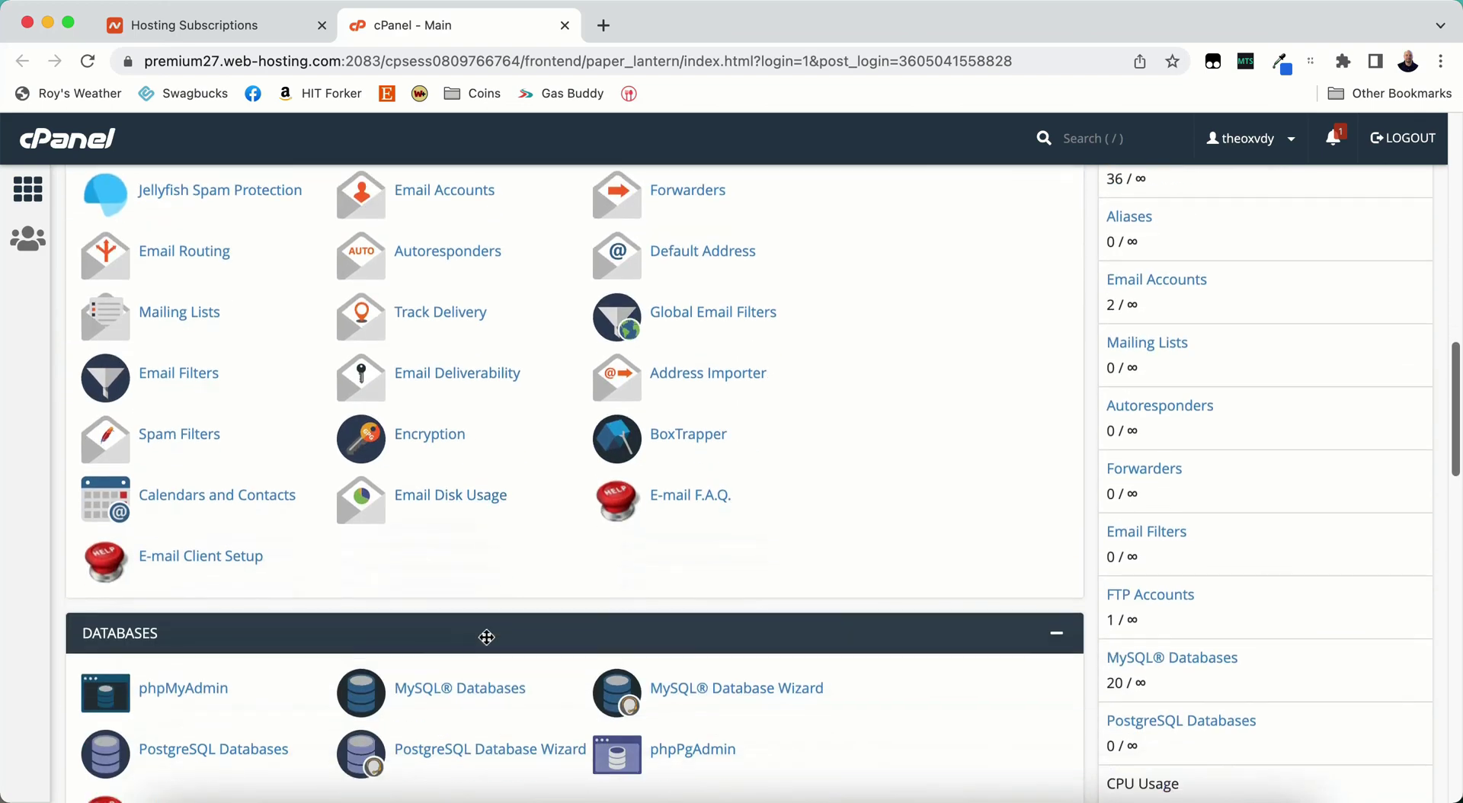
scroll(474, 650, down, 1)
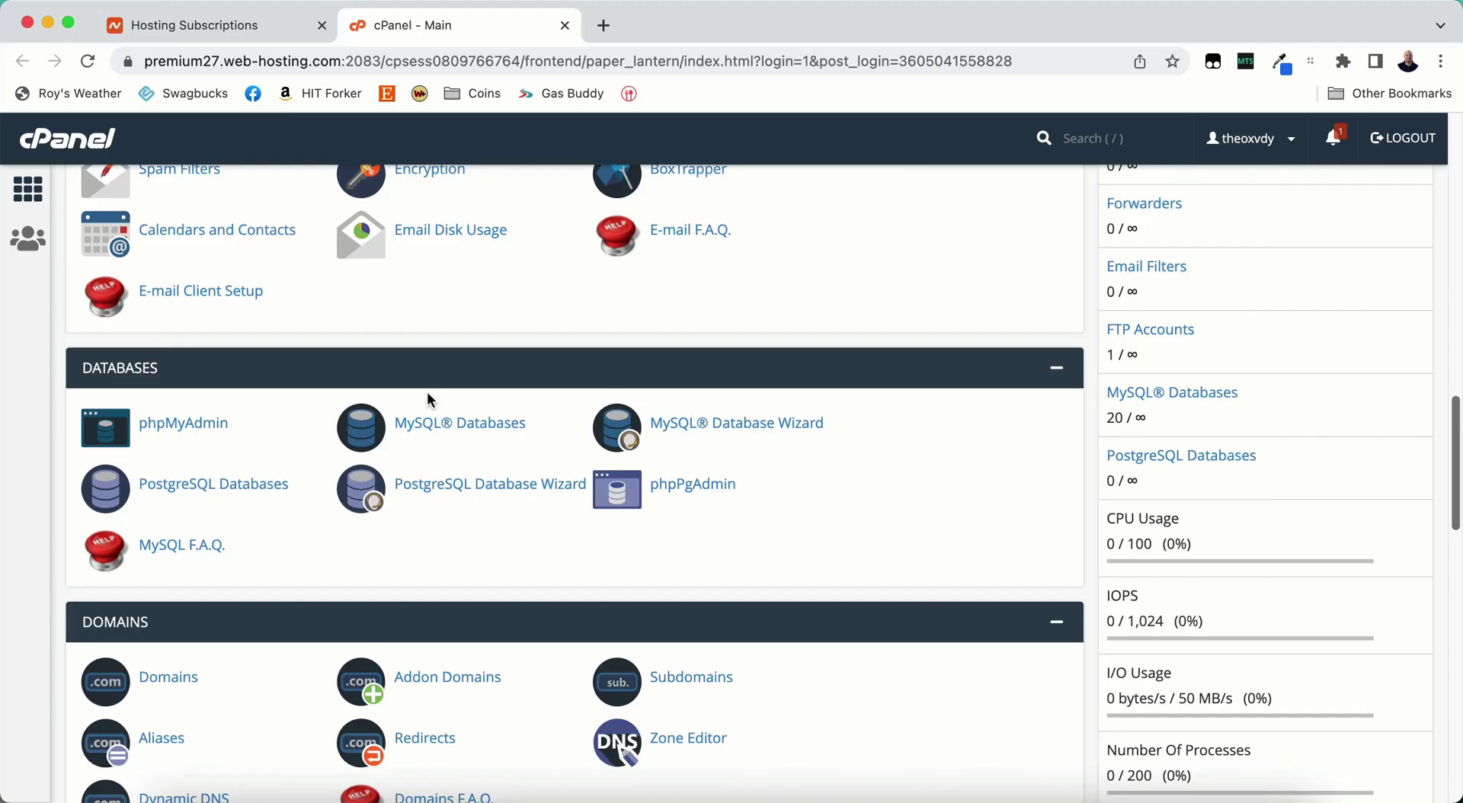
Review the Domains and Security sections, including Domains, Addon Domains and SSL/TLS Status
scroll(431, 396, down, 5)
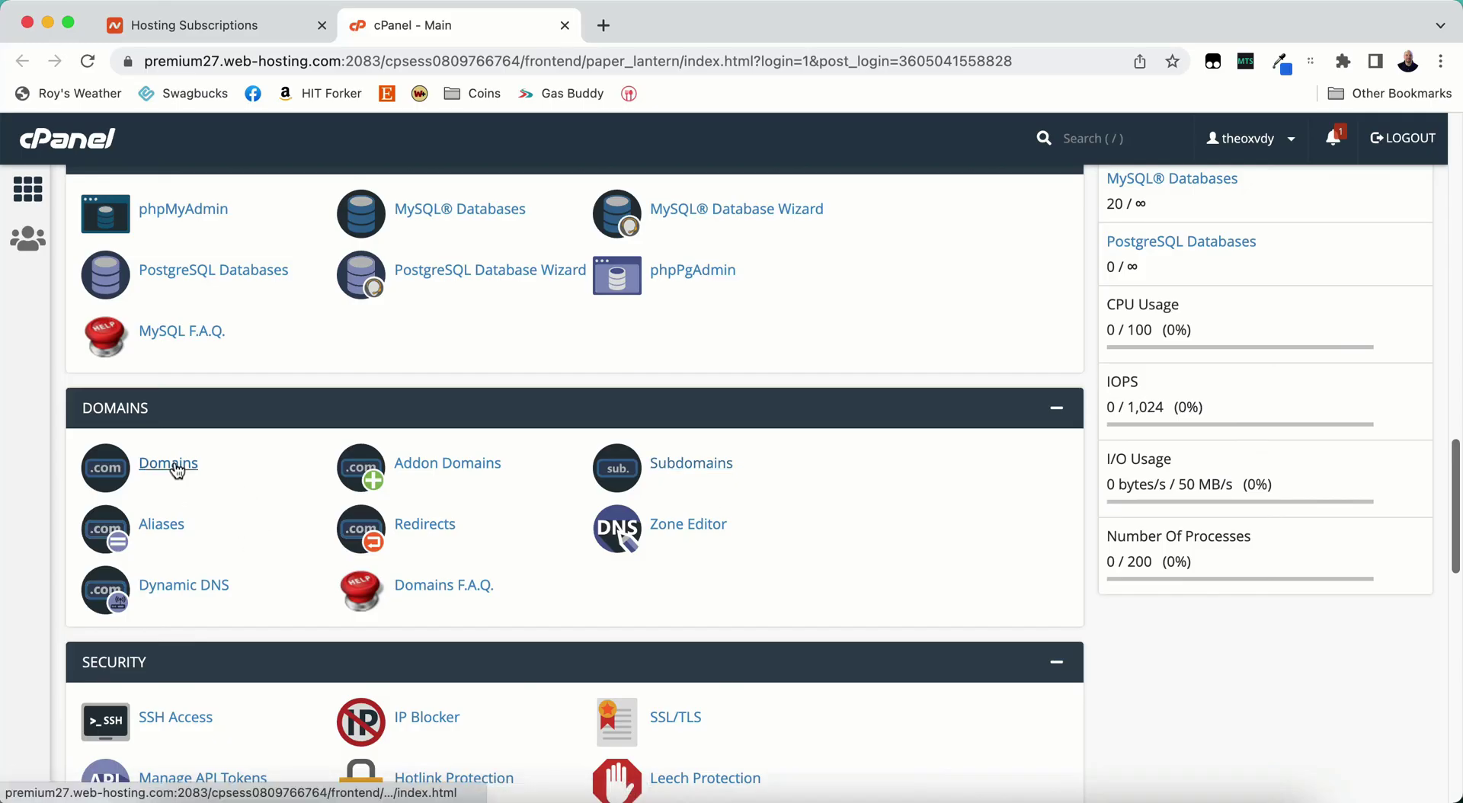
scroll(250, 457, down, 3)
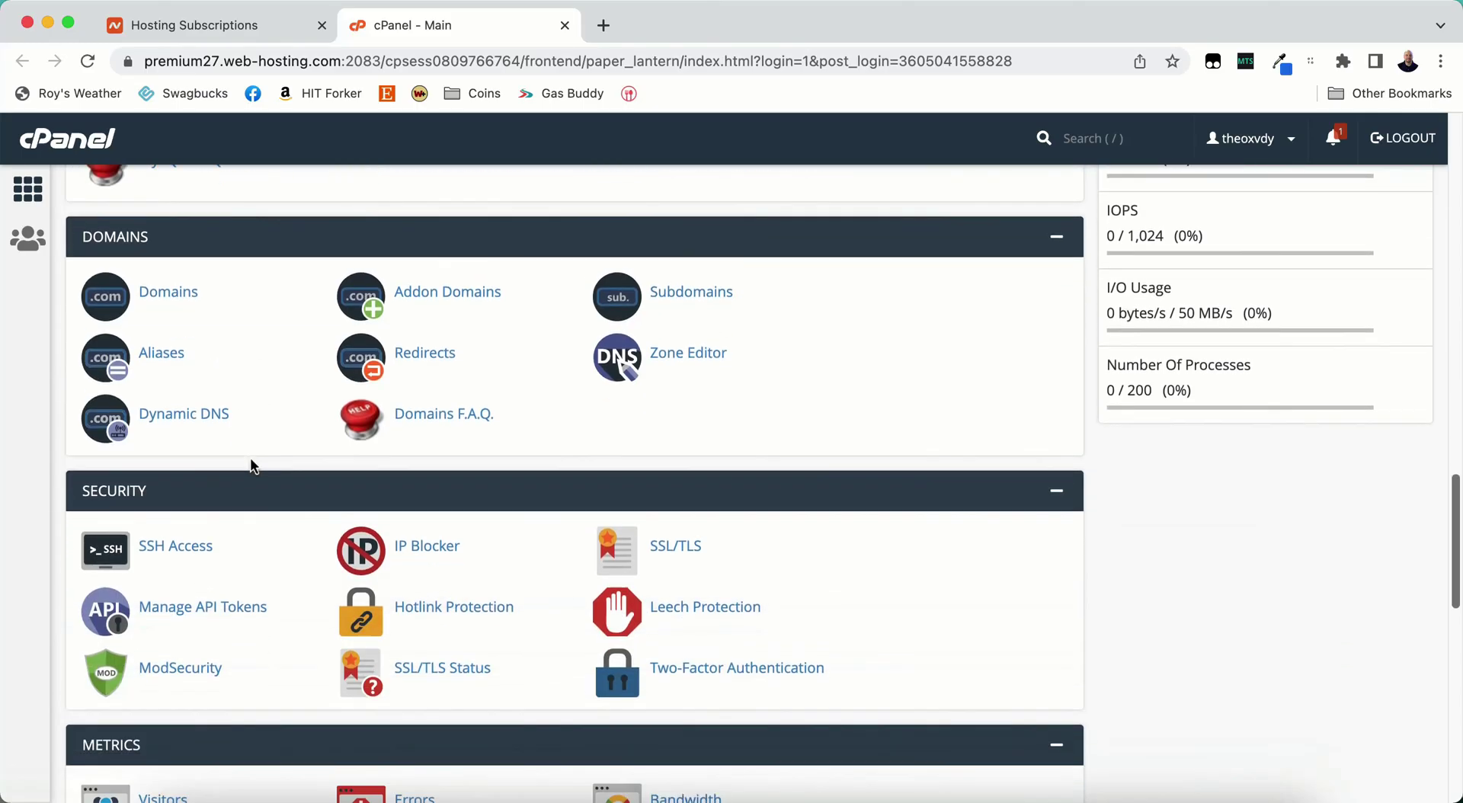
scroll(250, 462, down, 2)
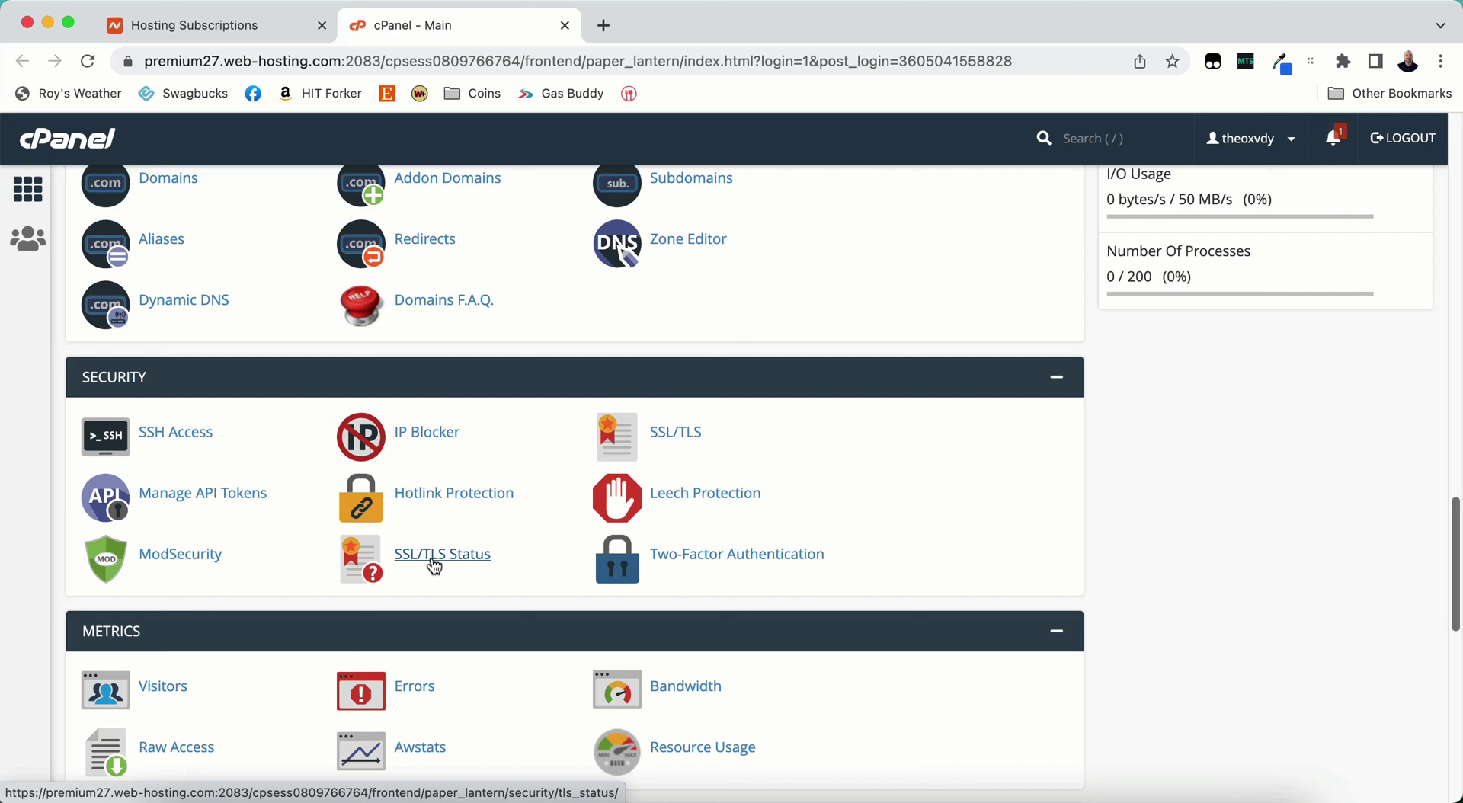
scroll(538, 385, down, 5)
scroll(611, 349, up, 1)
scroll(319, 317, up, 1)
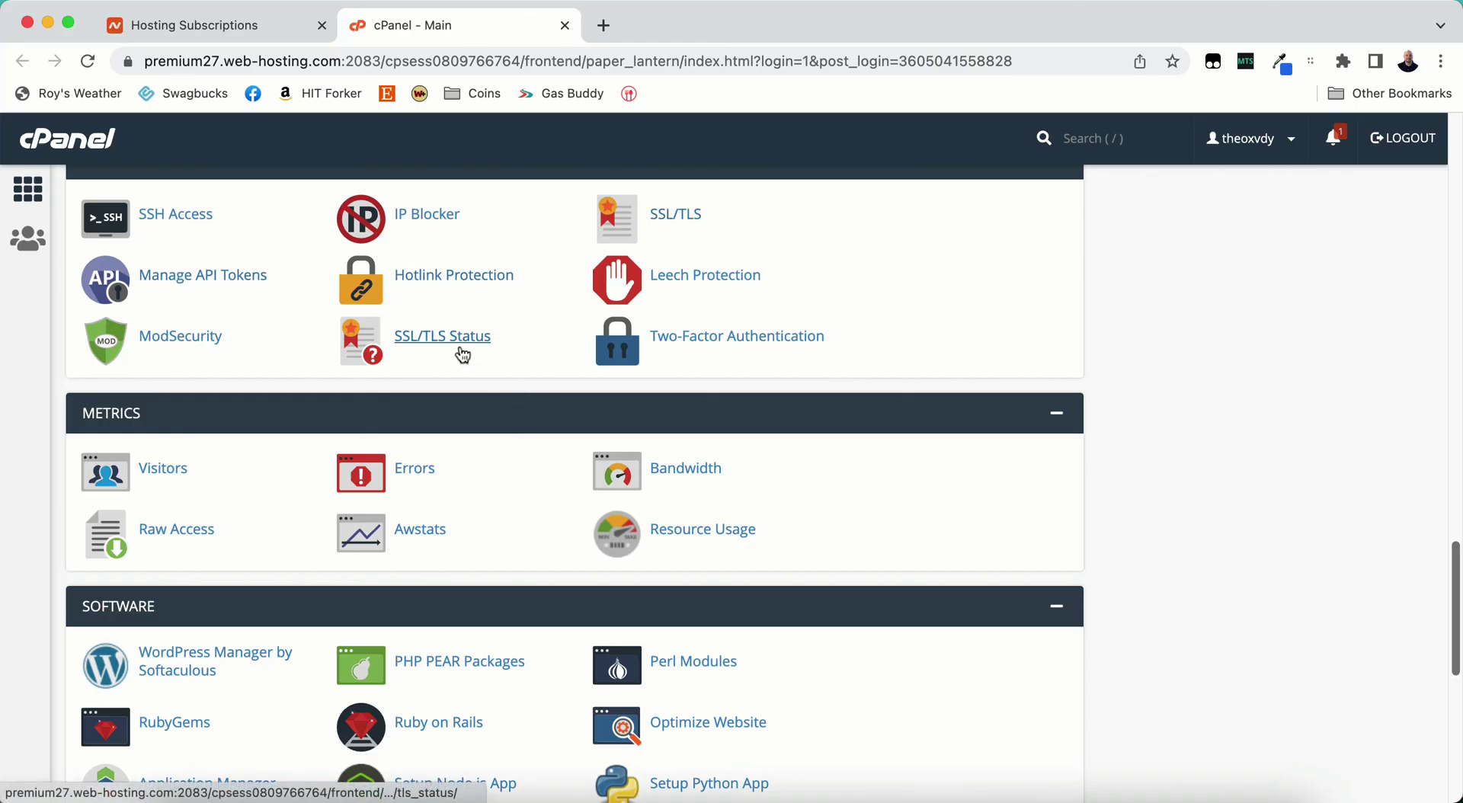
Look through the Metrics, Software, Advanced and Preferences sections, including Awstats, WordPress Manager by Softaculous and LiteSpeed Web Cache Manager
scroll(491, 435, down, 3)
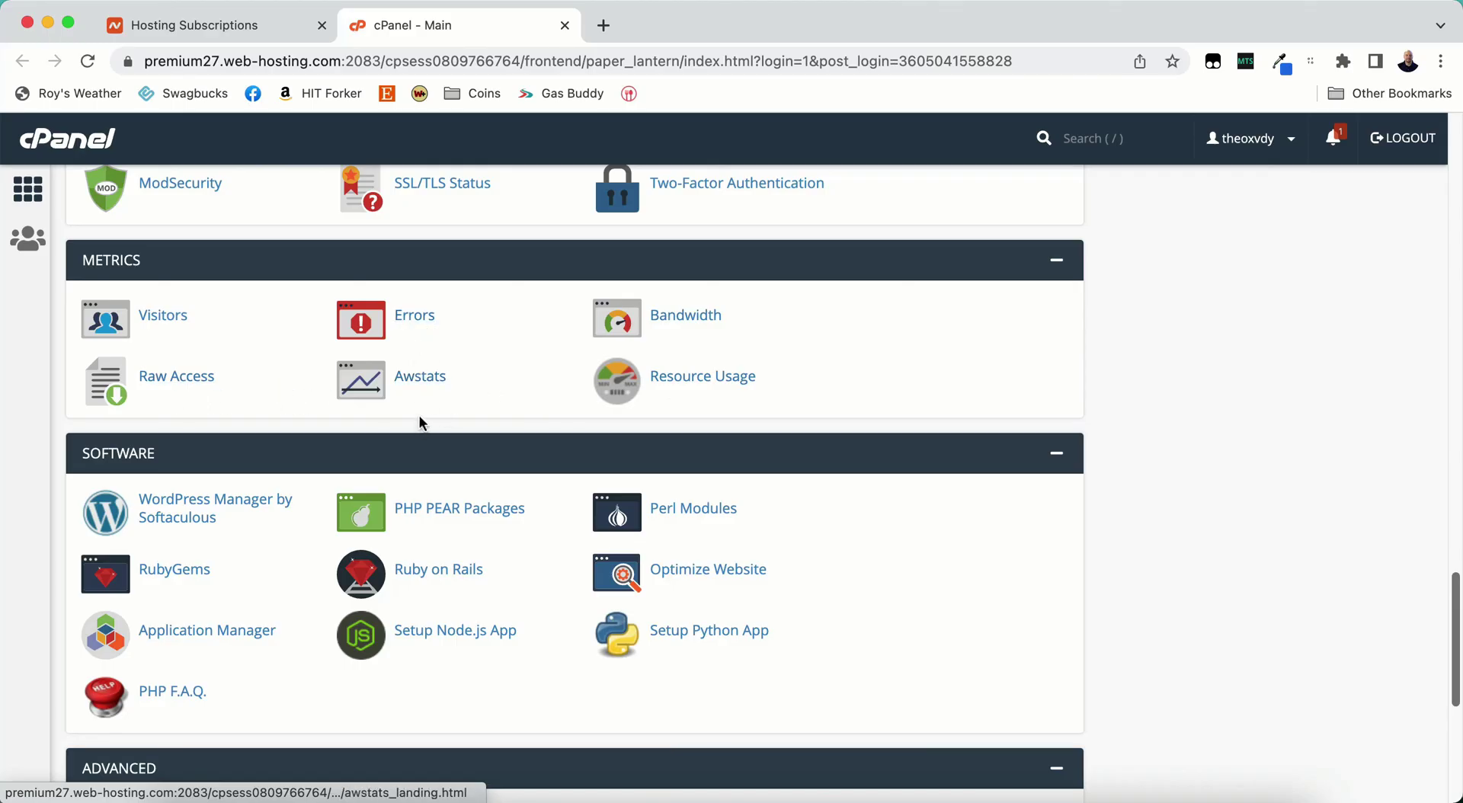
scroll(422, 419, down, 4)
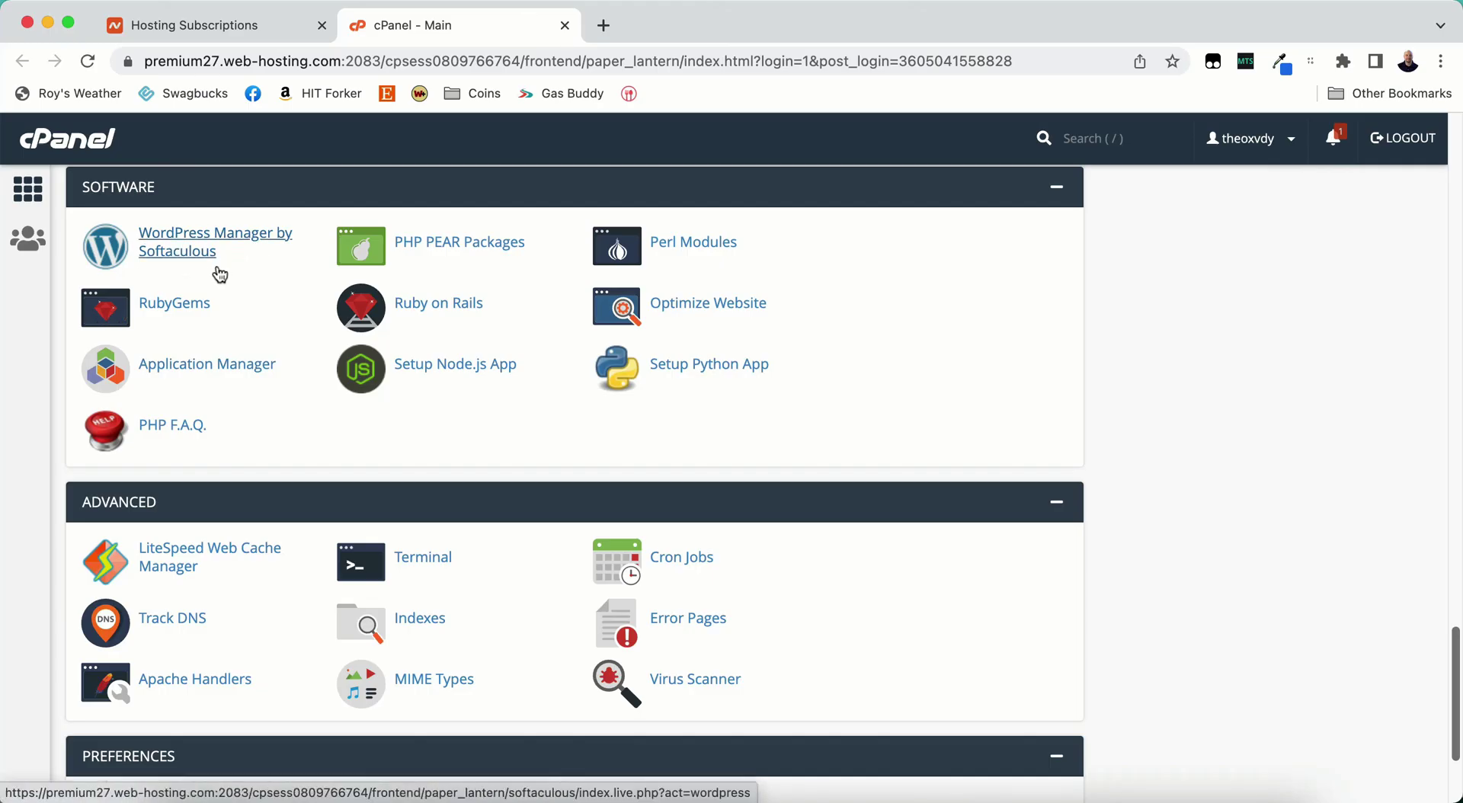
scroll(219, 281, down, 2)
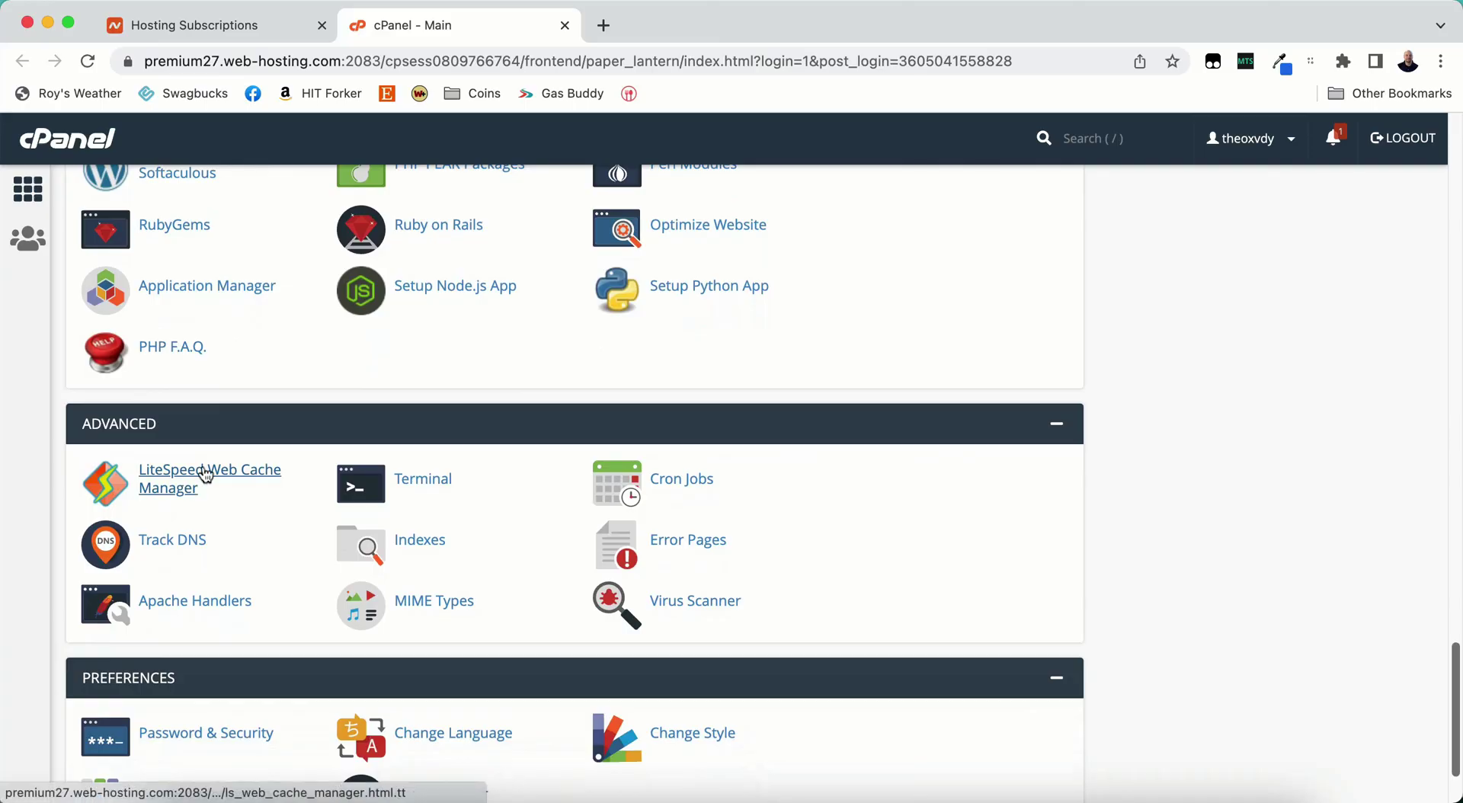
scroll(186, 476, down, 3)
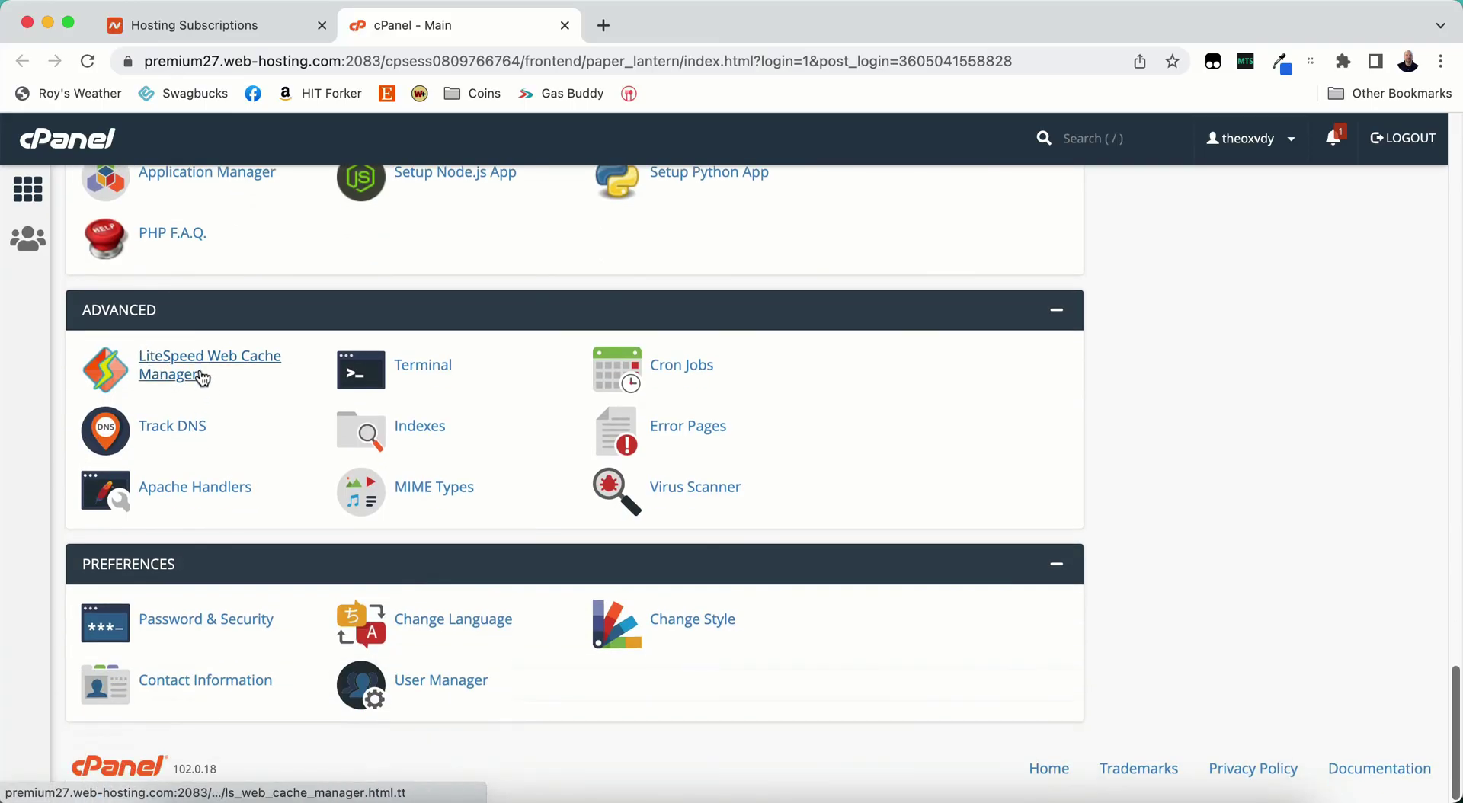